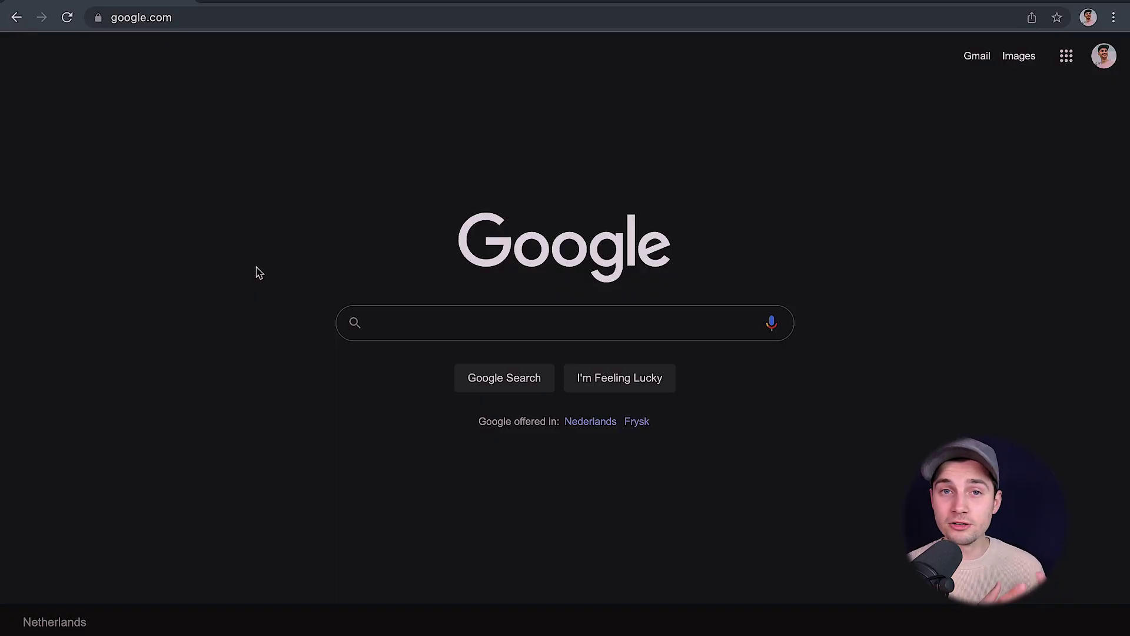
# Step: Go to edit.new in Chrome to start a new VEED project
pyautogui.click(204, 17)
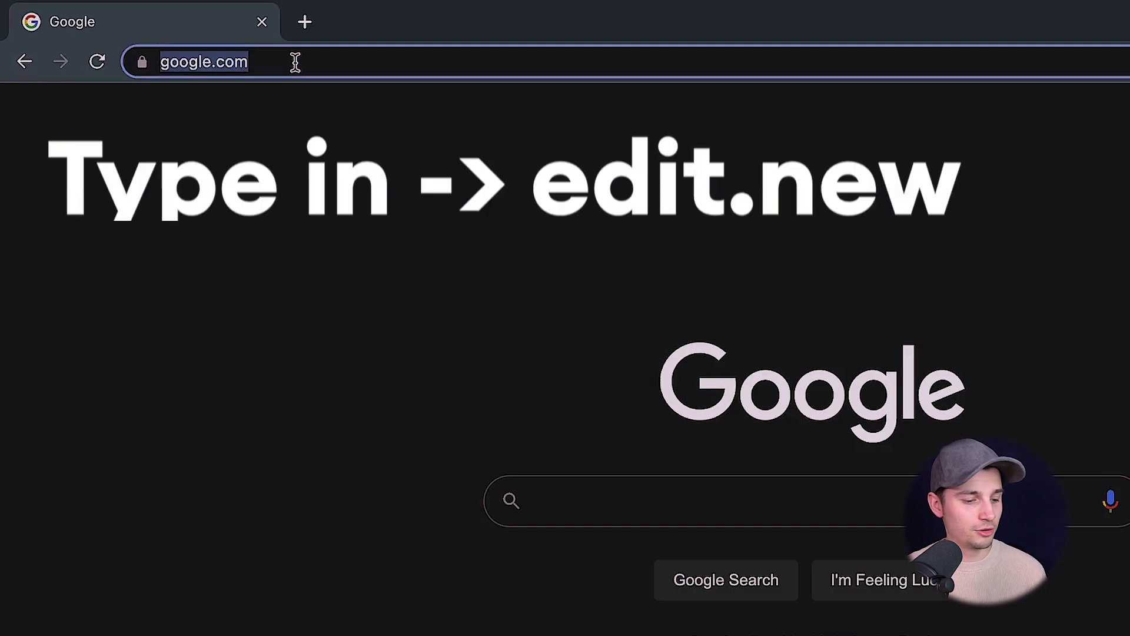
pyautogui.write('edit.new')
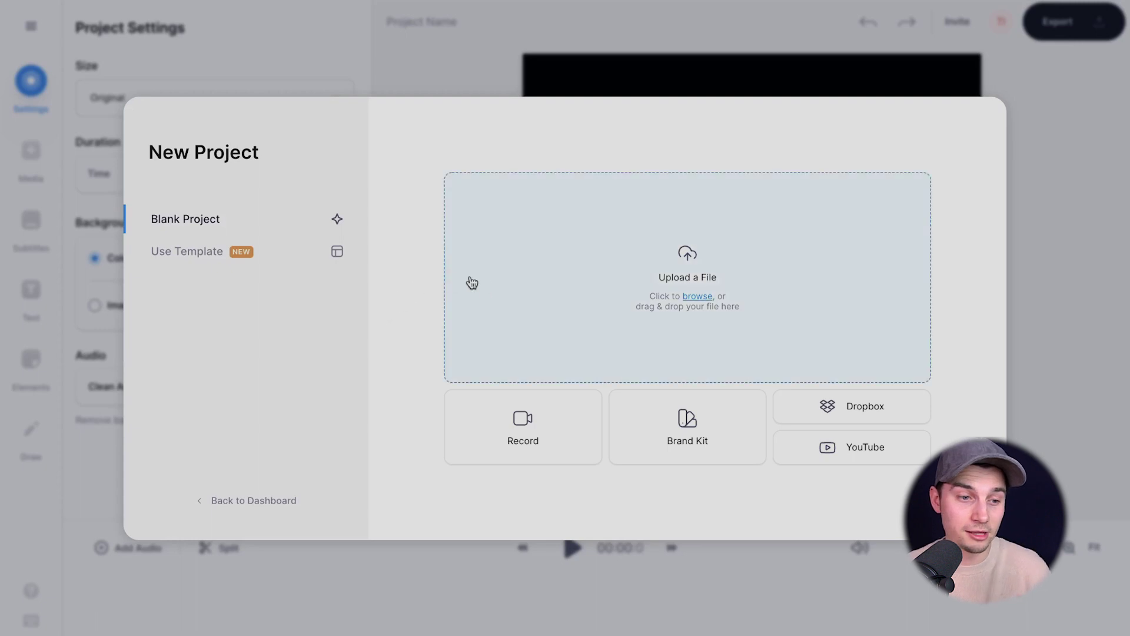
# Step: Upload End Clip - Tim.mp4 from the Social Plug folder into the project
pyautogui.click(523, 264)
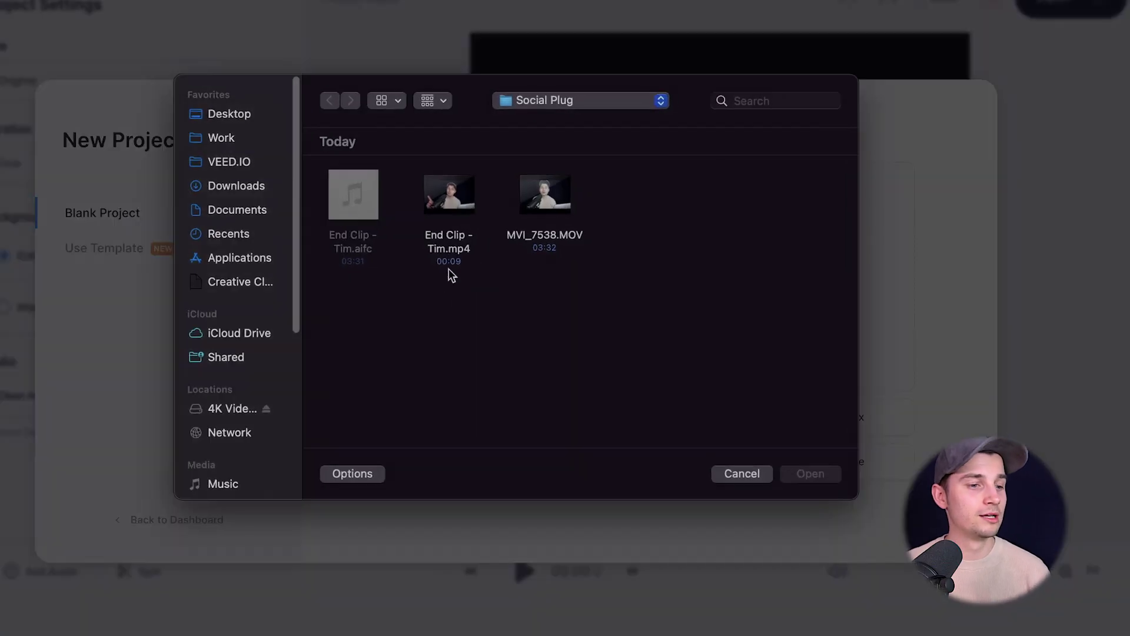
pyautogui.click(461, 241)
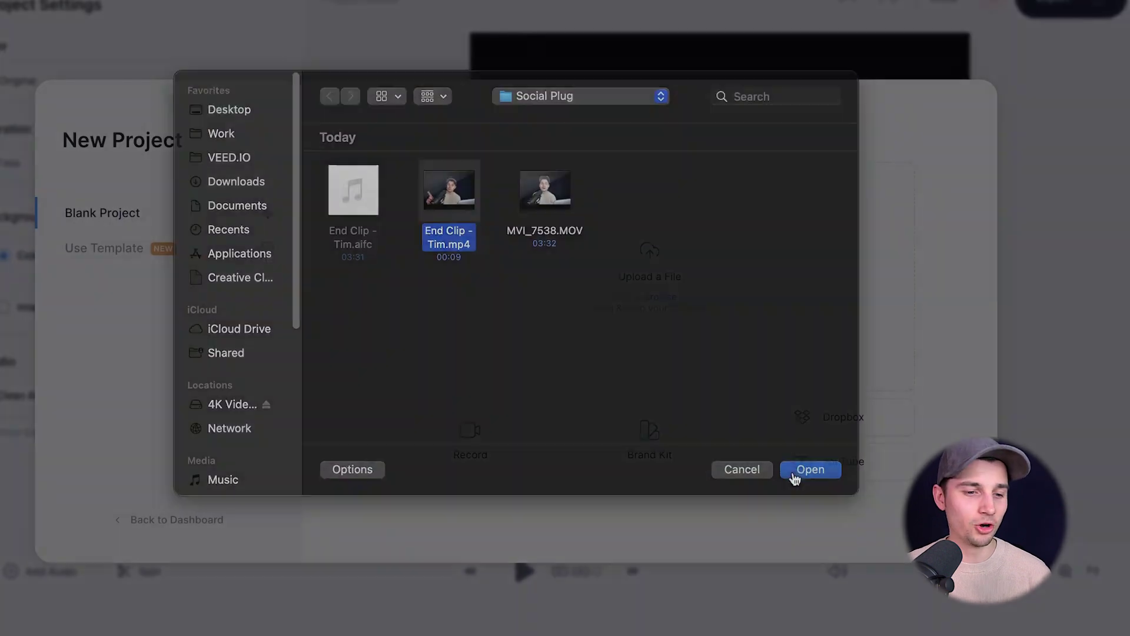
pyautogui.click(793, 472)
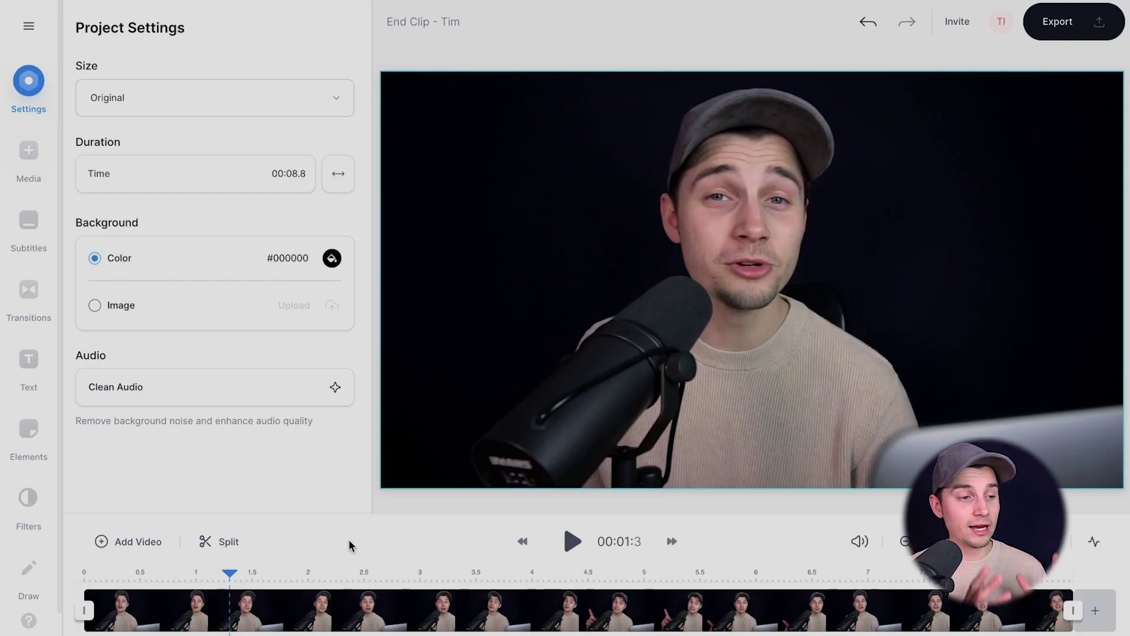
# Step: Play the clip and pause it at the 00:06.0 mark
pyautogui.click(566, 545)
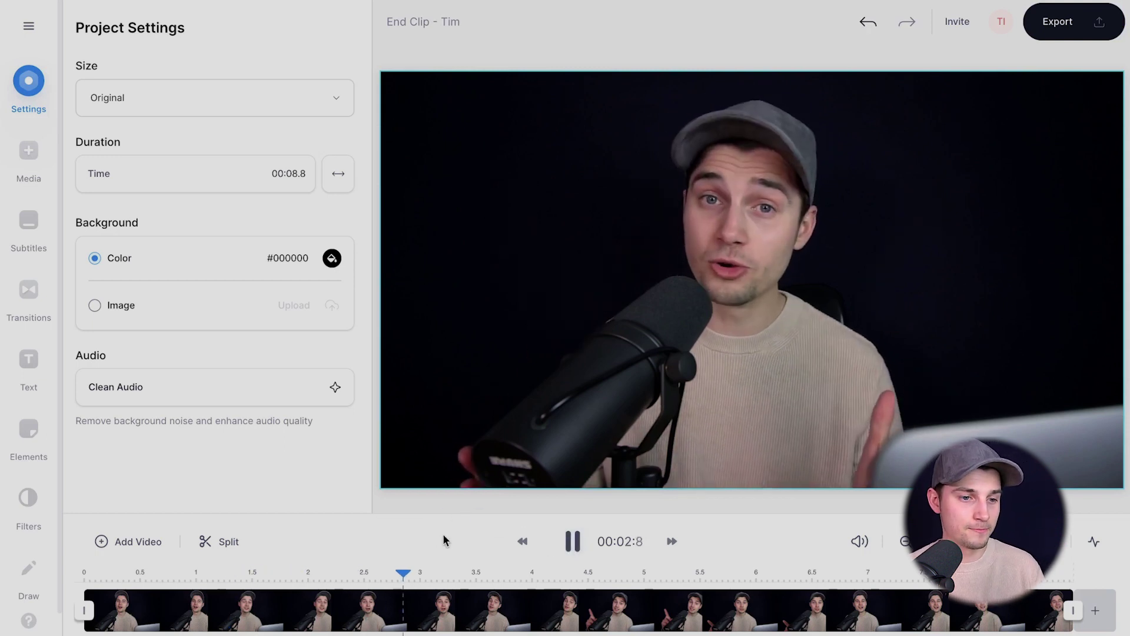
pyautogui.click(573, 544)
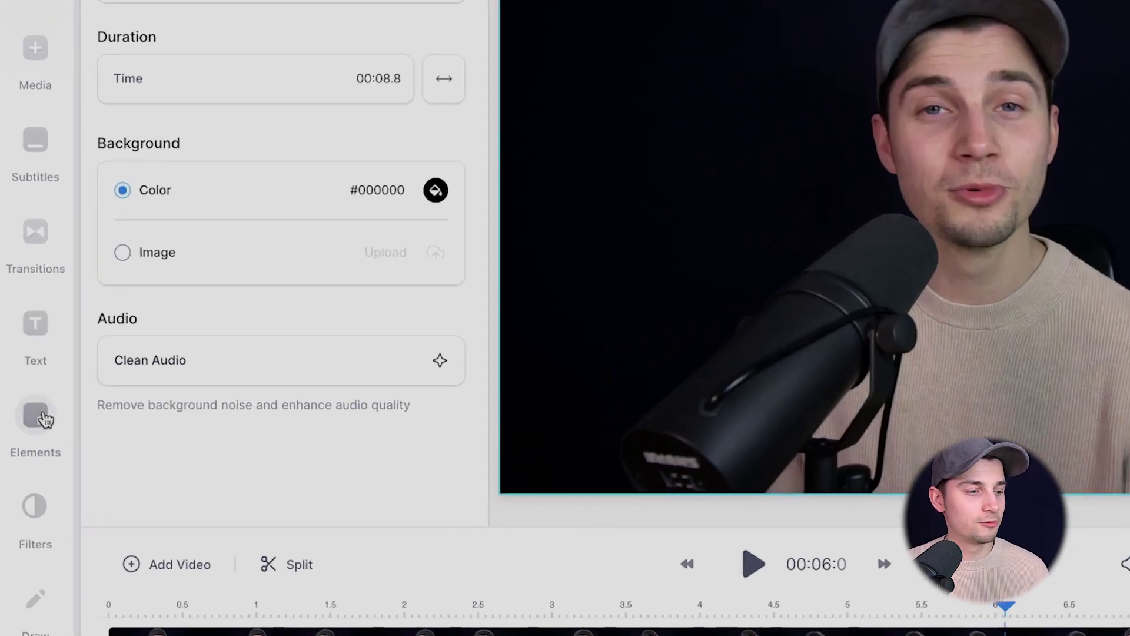
# Step: Show all stickers in the Elements library's Social Media Logos collection
pyautogui.click(45, 420)
pyautogui.scroll(-4, 293, 253)
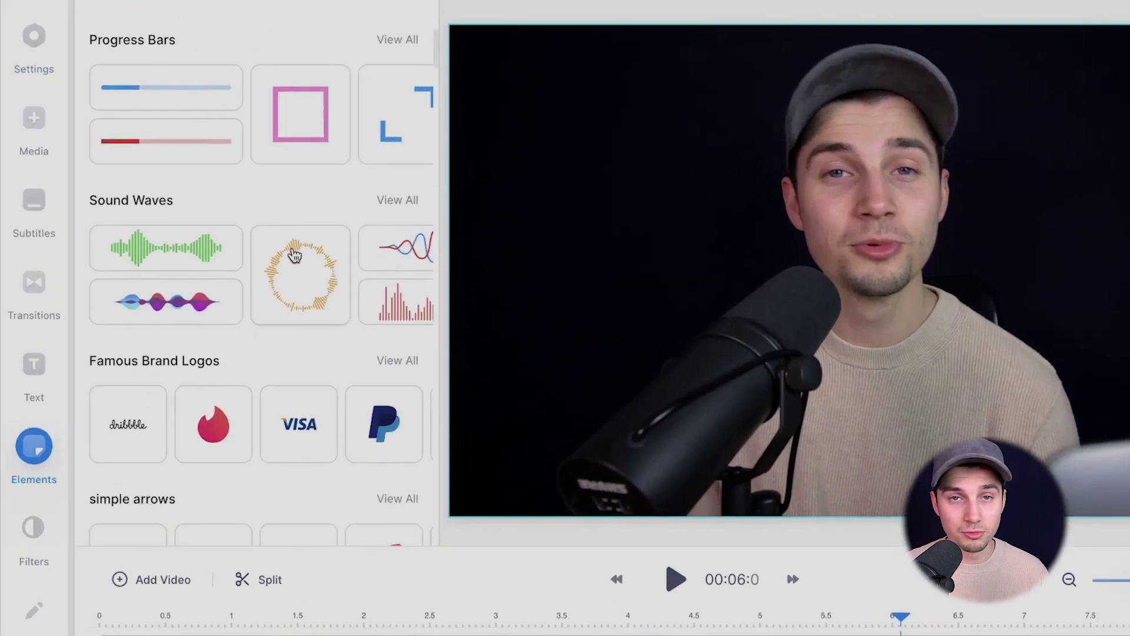
pyautogui.scroll(-5, 295, 254)
pyautogui.scroll(1, 295, 254)
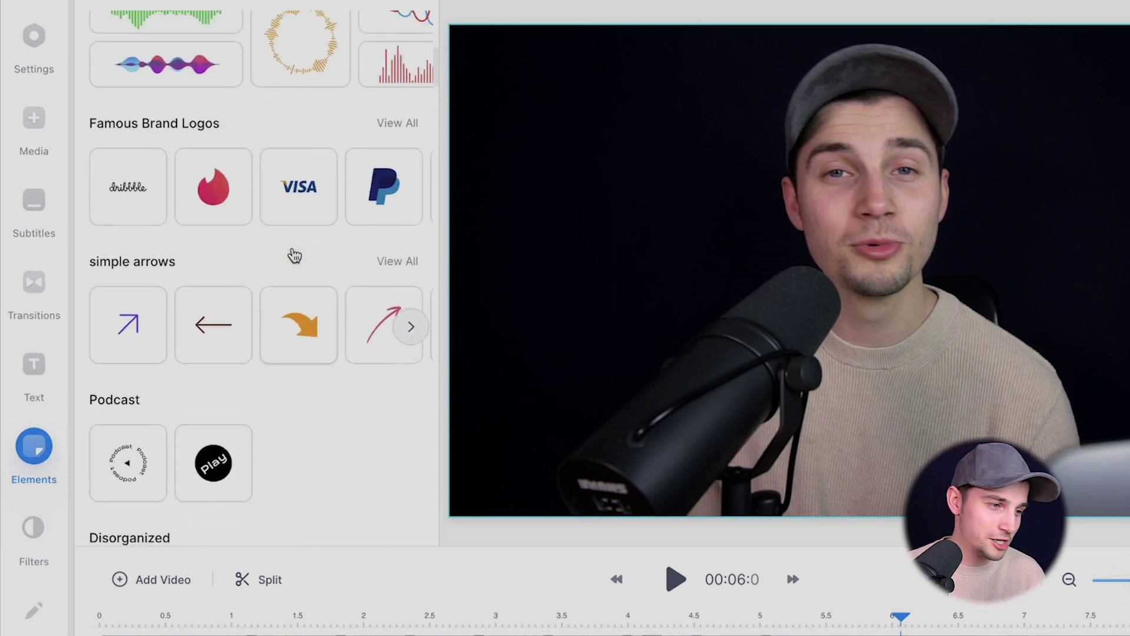
pyautogui.scroll(-10, 294, 254)
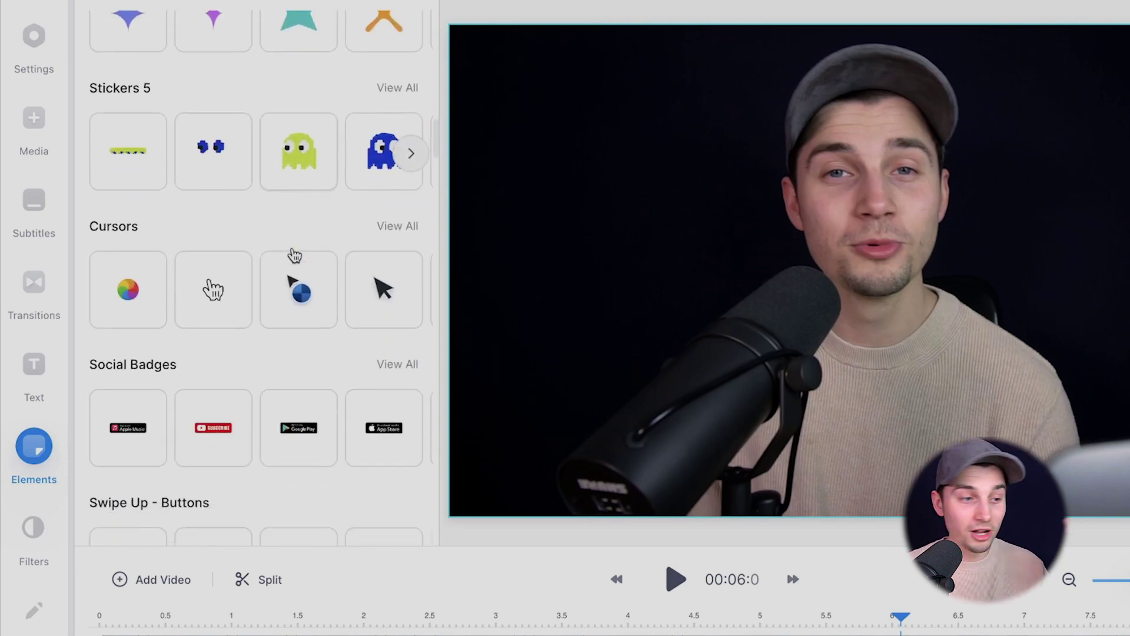
pyautogui.scroll(-5, 295, 255)
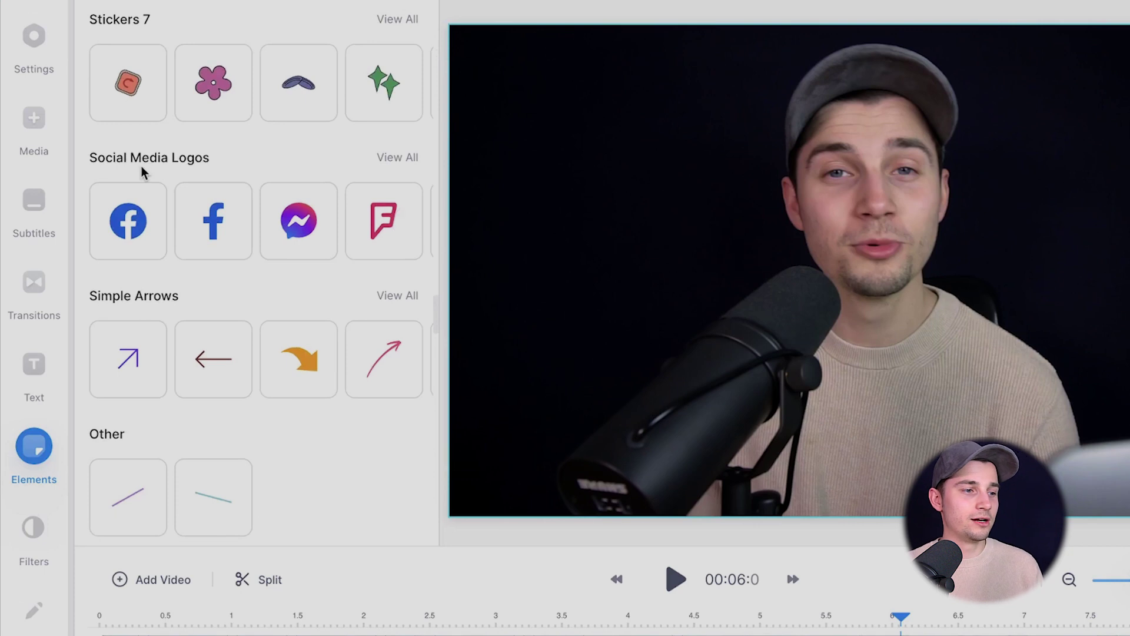
pyautogui.click(398, 161)
# Step: Add the Instagram logo sticker to the video from 00:06.0
pyautogui.scroll(-3, 310, 184)
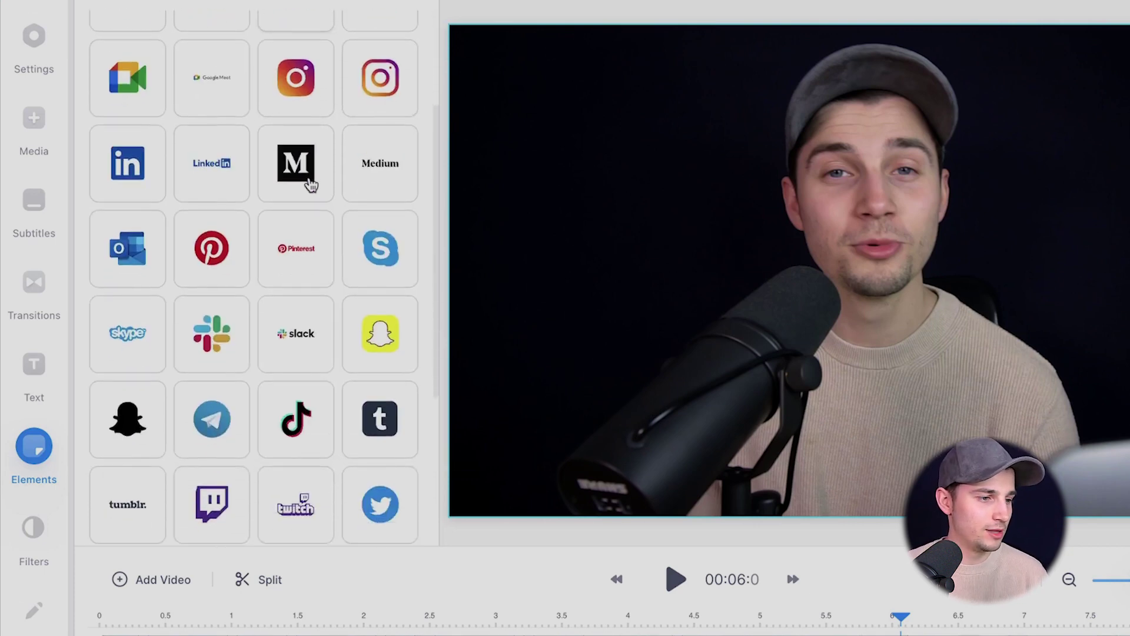
pyautogui.scroll(2, 308, 182)
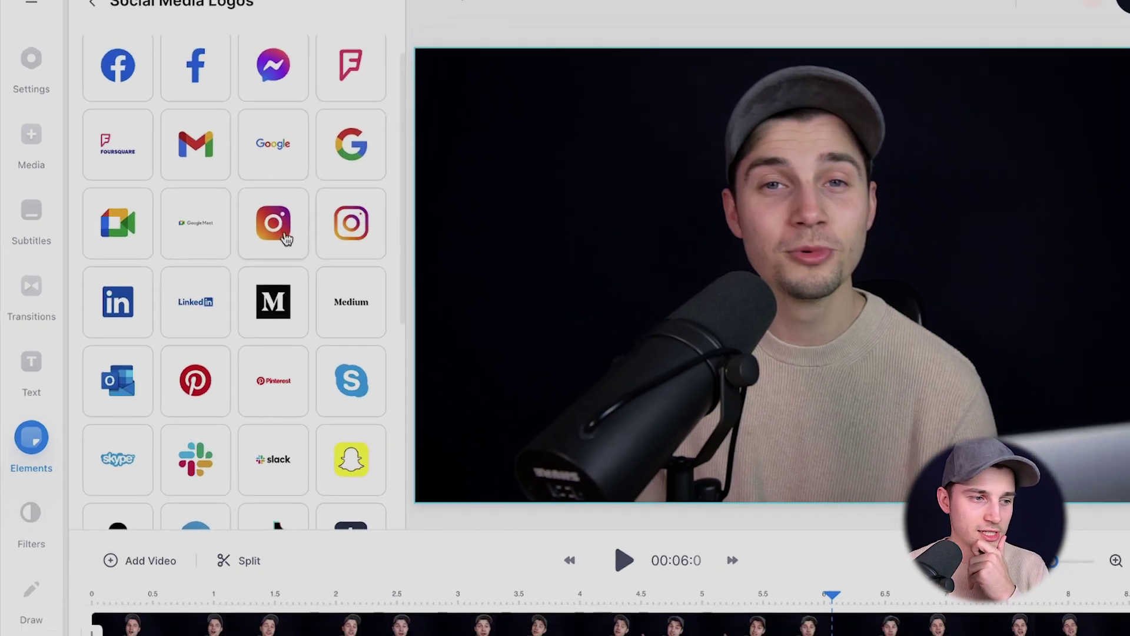
pyautogui.click(309, 229)
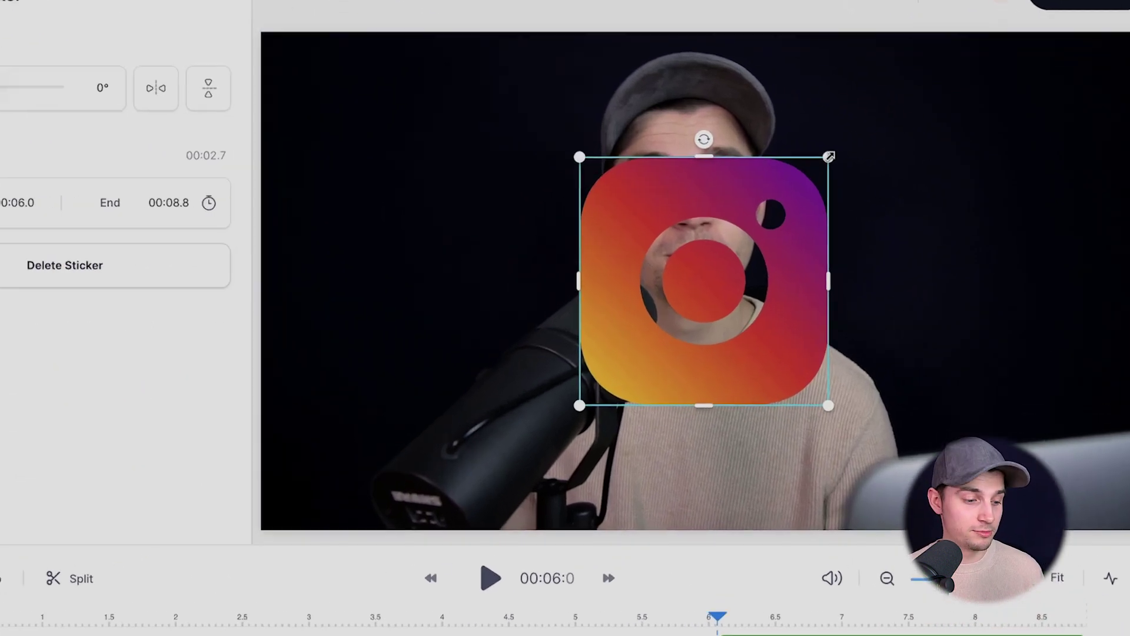
# Step: Shrink the Instagram logo and move it into the video's top-left corner
pyautogui.moveTo(856, 164); pyautogui.dragTo(651, 347)
pyautogui.moveTo(598, 399); pyautogui.dragTo(293, 102)
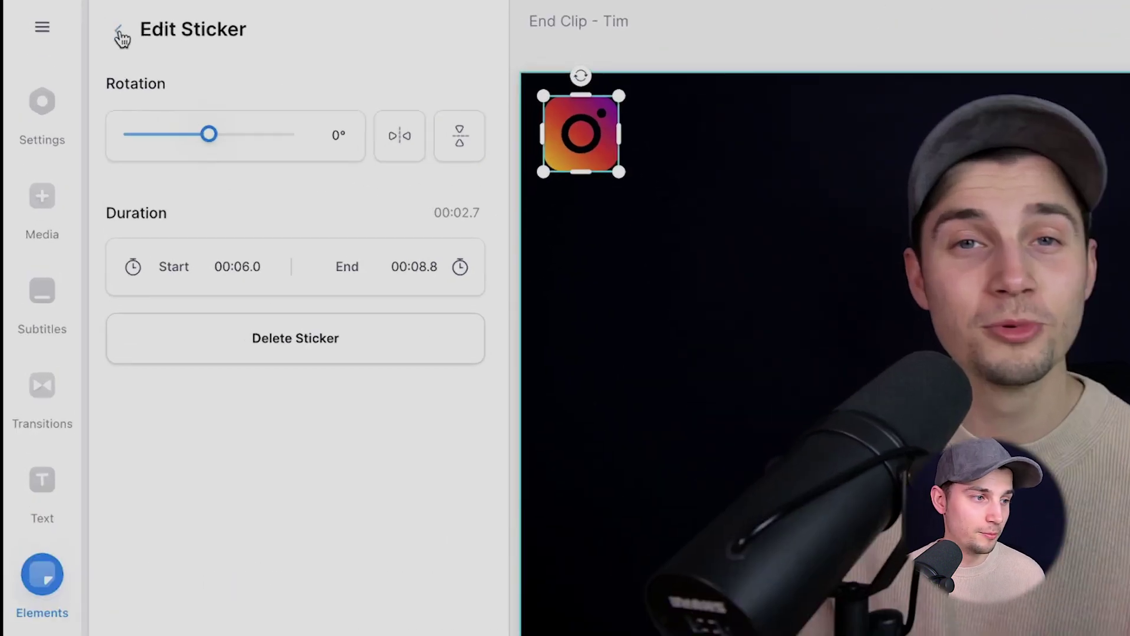
# Step: Return to the social media logos and add the YouTube sticker to the video
pyautogui.click(121, 39)
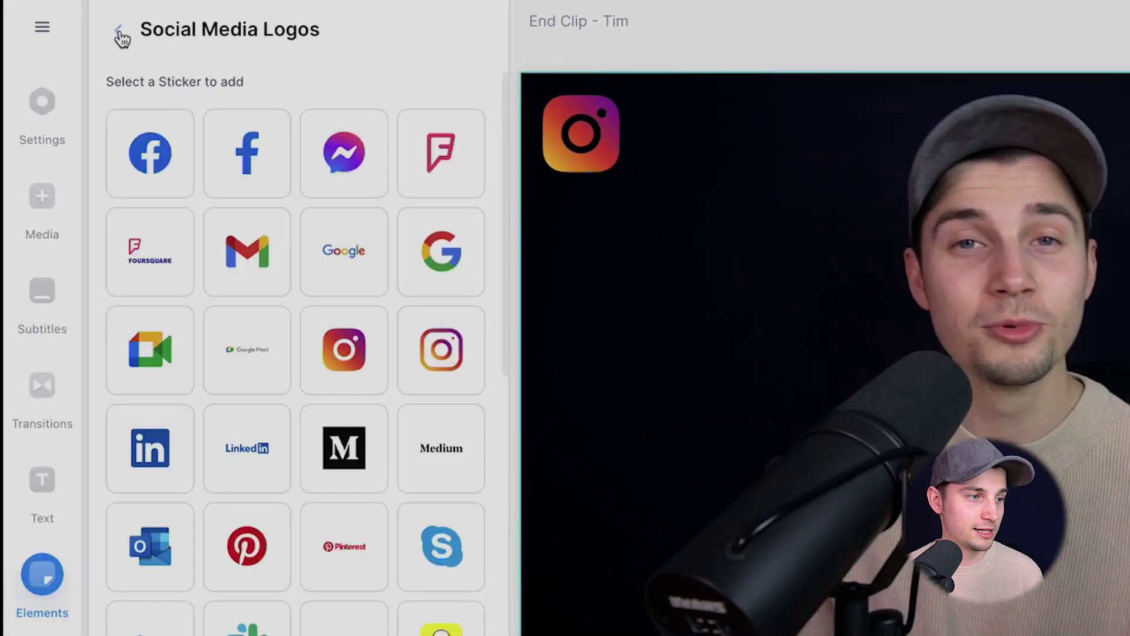
pyautogui.scroll(-5, 305, 252)
pyautogui.scroll(-4, 305, 252)
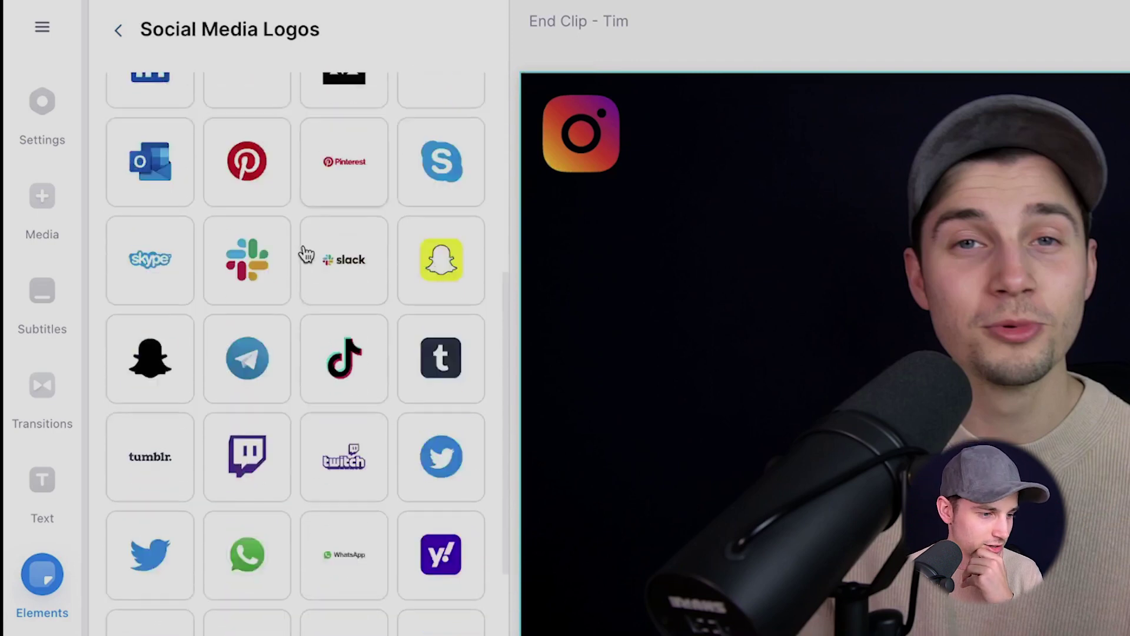
pyautogui.click(360, 505)
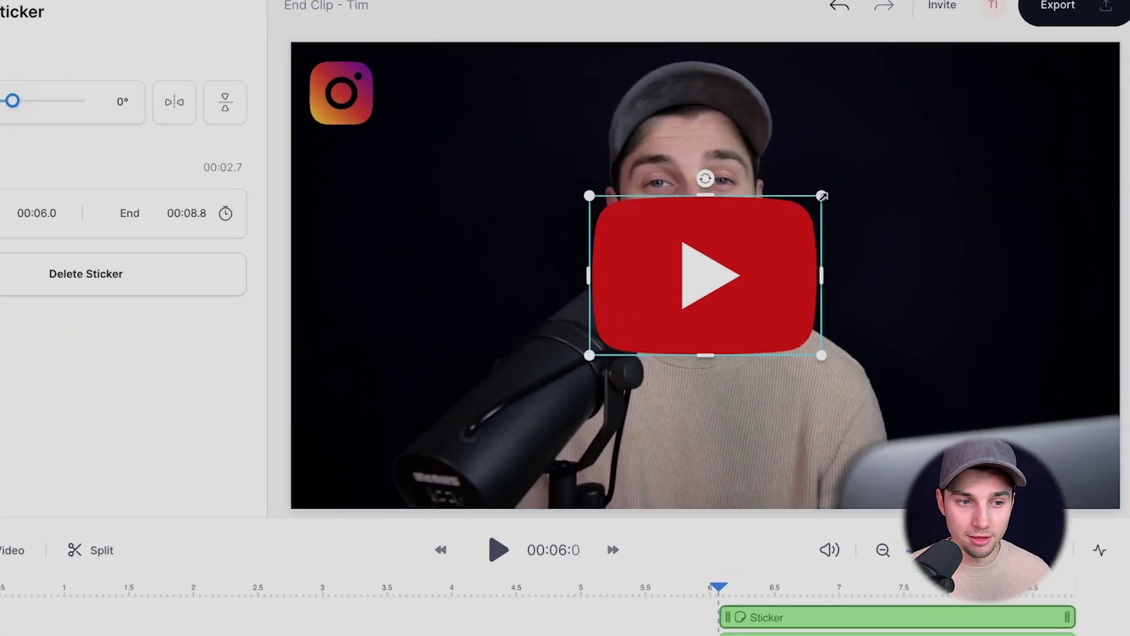
# Step: Shrink the YouTube logo and place it directly below the Instagram logo
pyautogui.moveTo(852, 188); pyautogui.dragTo(720, 286)
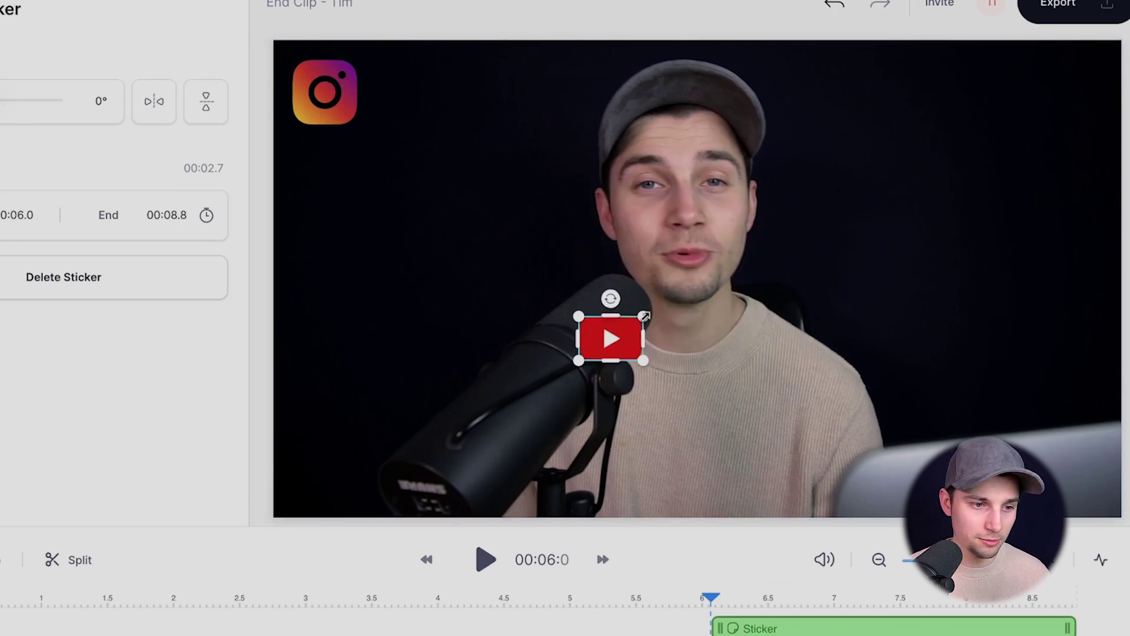
pyautogui.moveTo(650, 318); pyautogui.dragTo(341, 147)
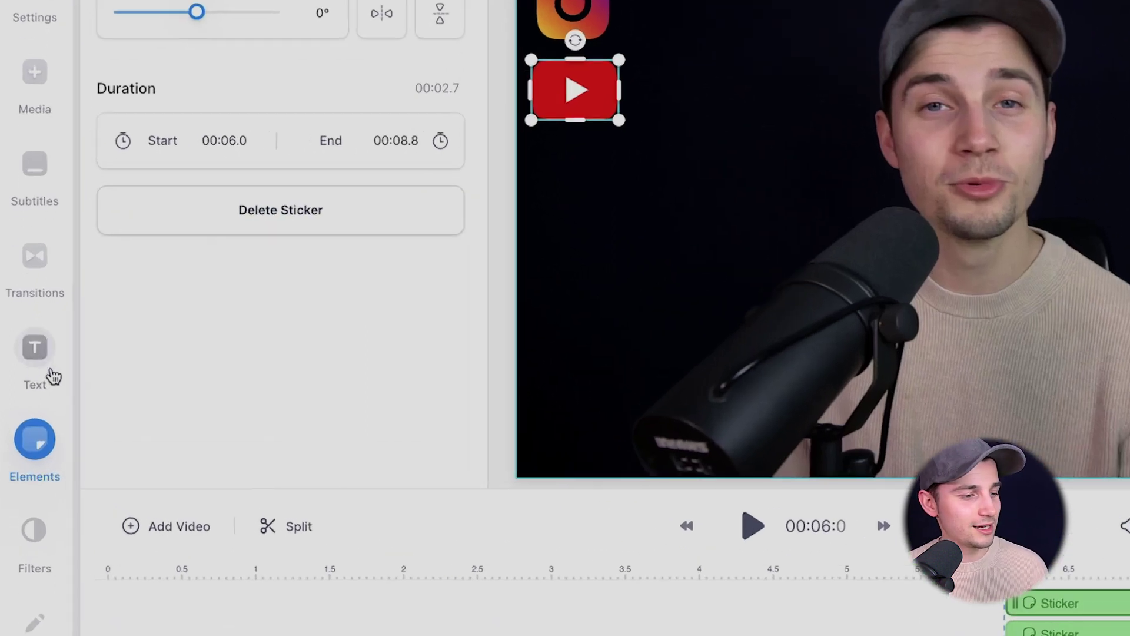
pyautogui.click(39, 376)
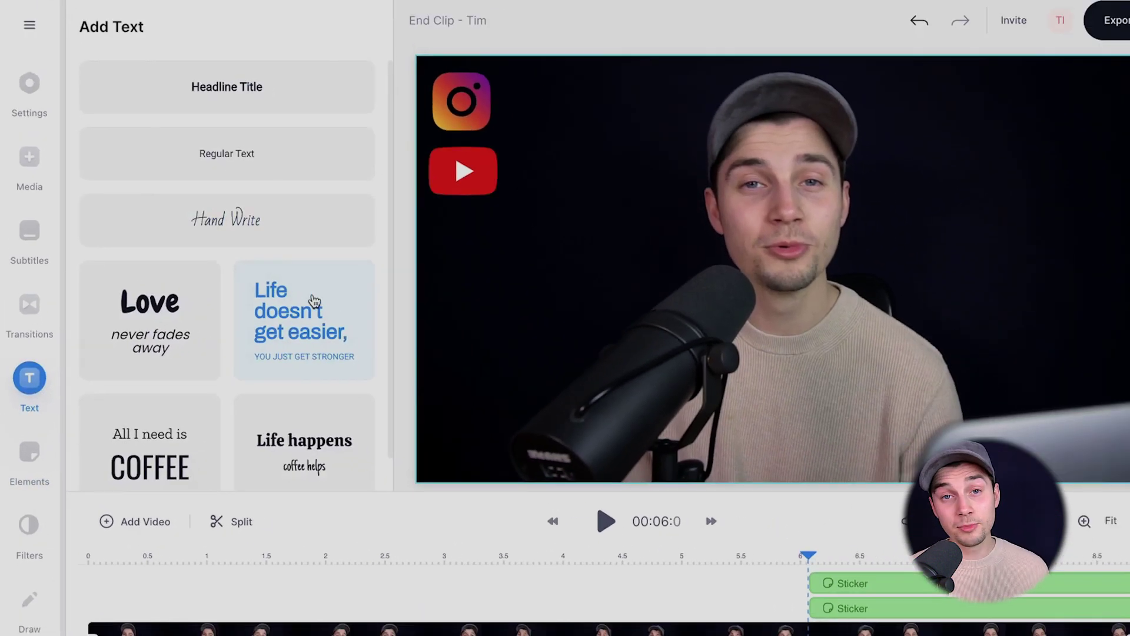
# Step: Add a Headline Title text box to the video starting at 6 seconds
pyautogui.click(288, 91)
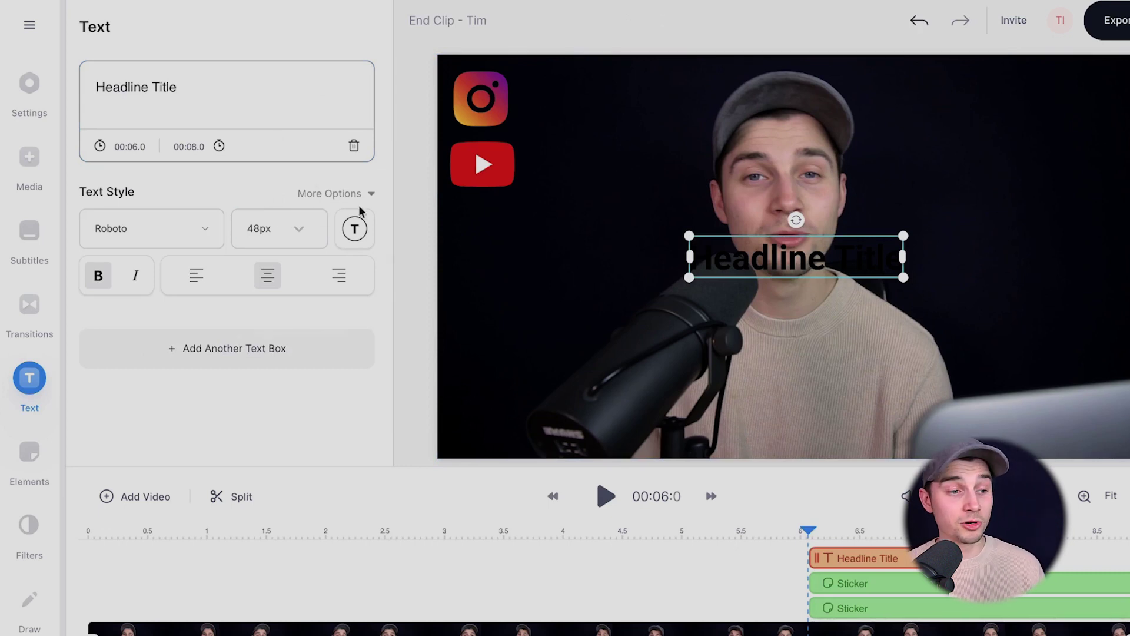
pyautogui.click(355, 228)
# Step: Make the headline white, shrink it to 37px and place it beside the Instagram logo
pyautogui.click(310, 359)
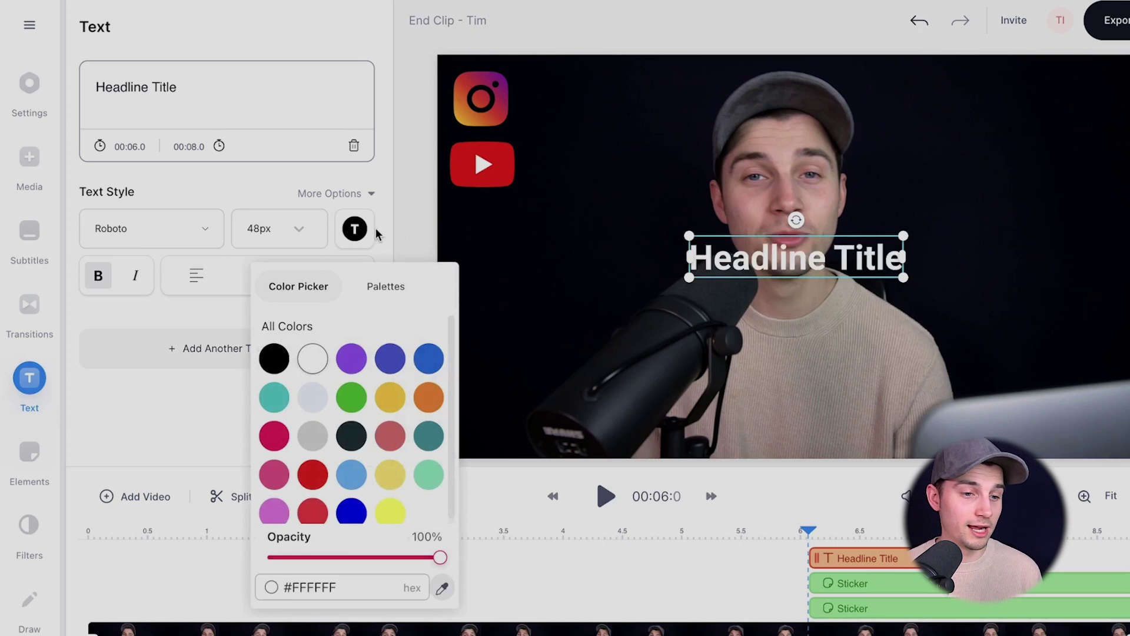
pyautogui.moveTo(389, 202); pyautogui.dragTo(681, 292)
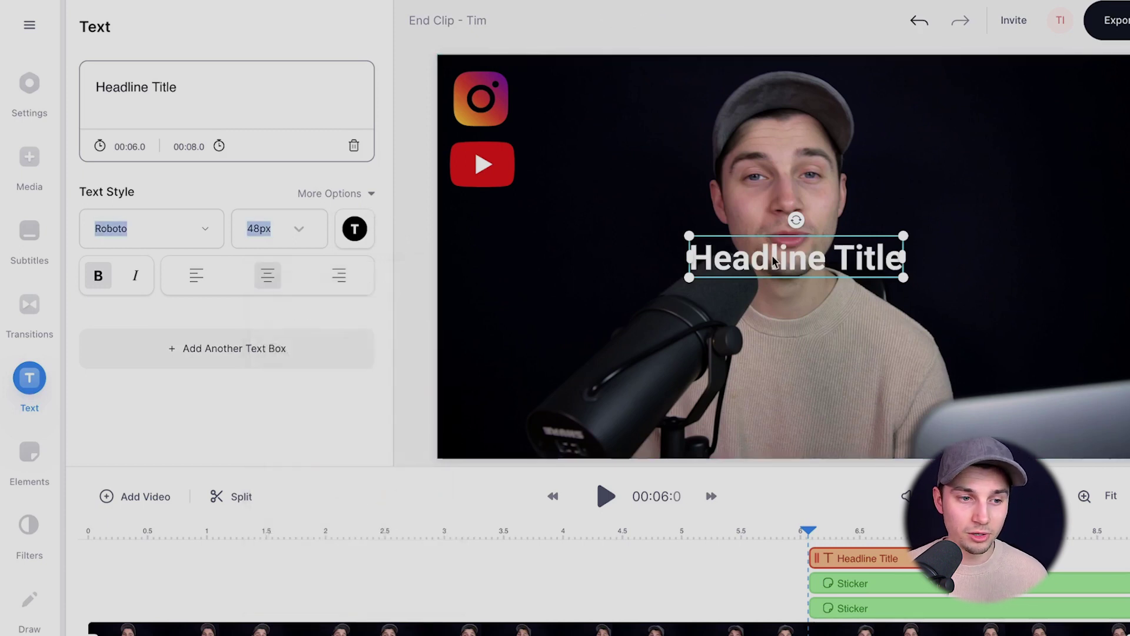
pyautogui.moveTo(774, 262); pyautogui.dragTo(595, 102)
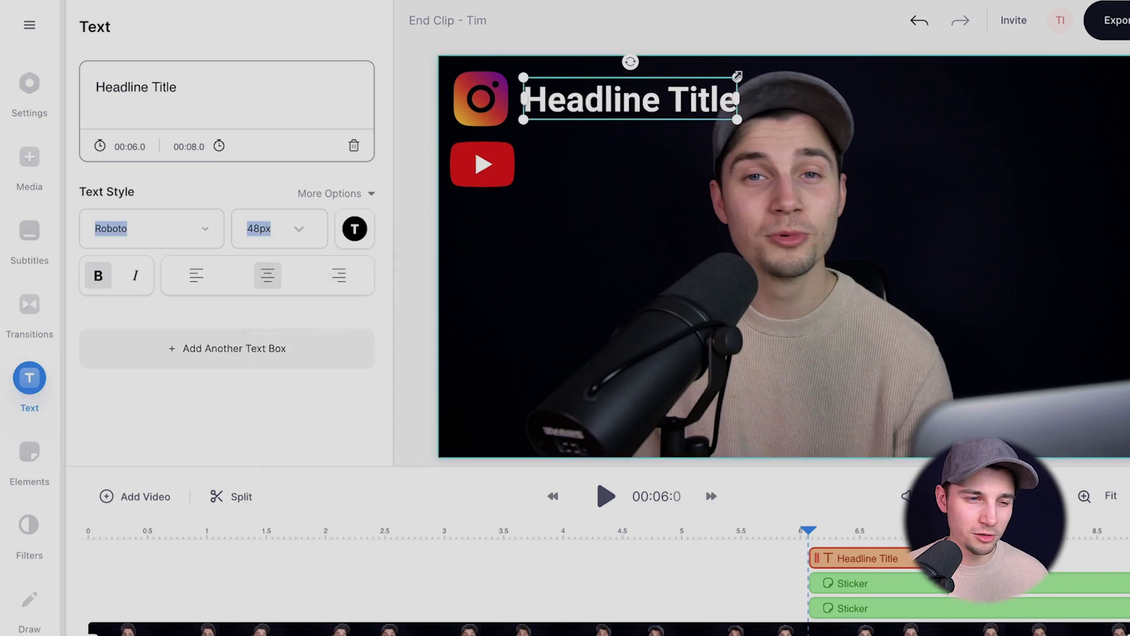
pyautogui.moveTo(736, 77); pyautogui.dragTo(689, 88)
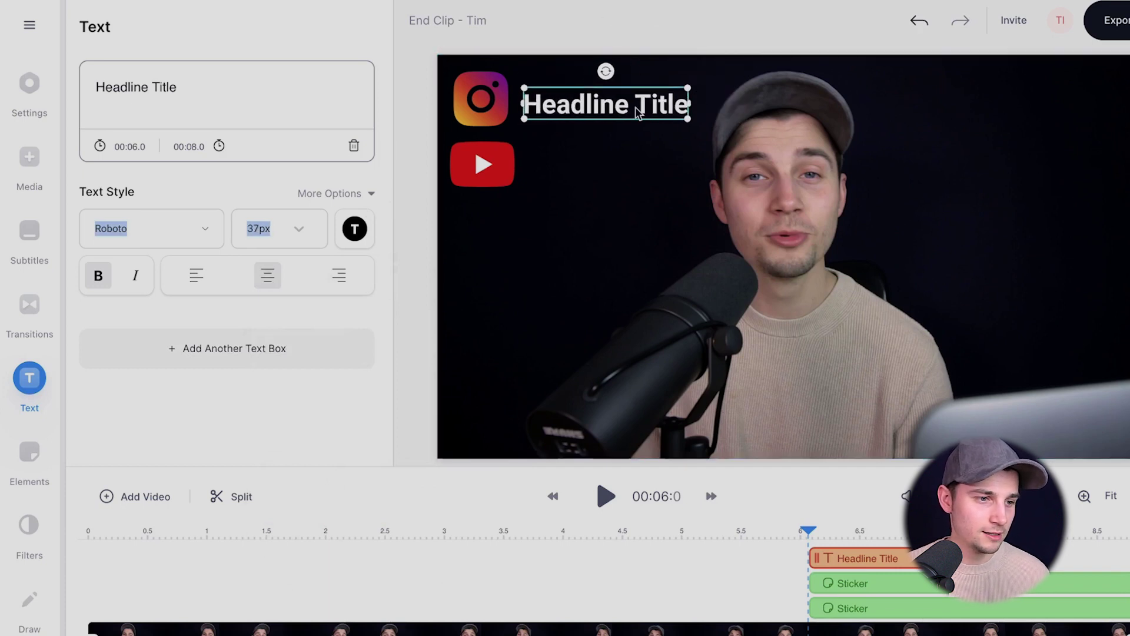
pyautogui.moveTo(630, 107); pyautogui.dragTo(630, 105)
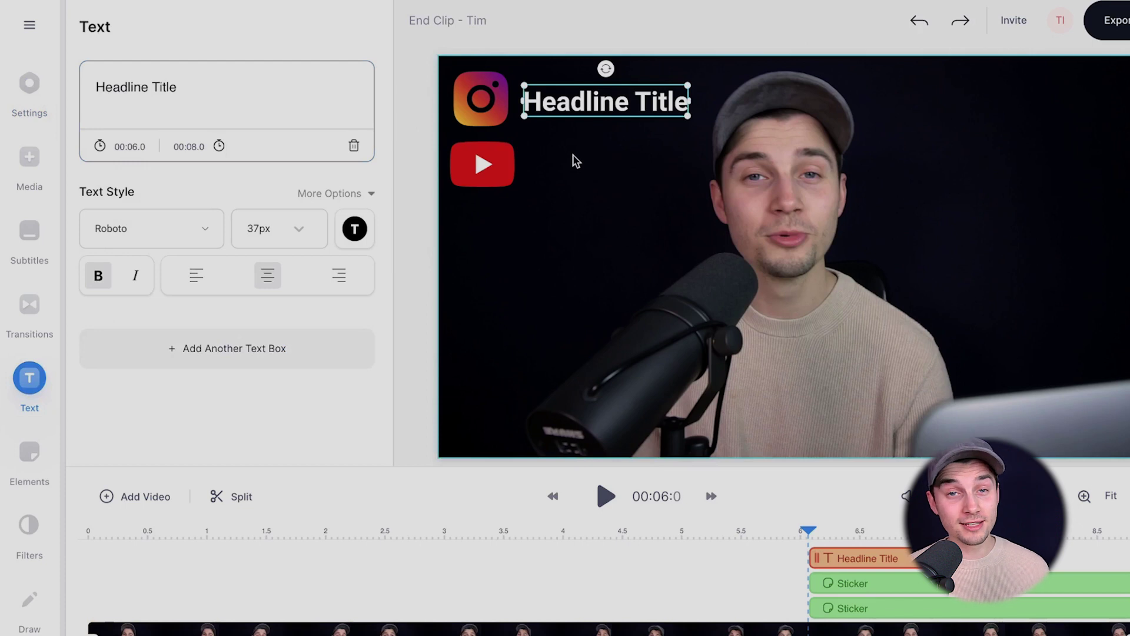
pyautogui.click(320, 100)
pyautogui.moveTo(296, 90); pyautogui.dragTo(71, 89)
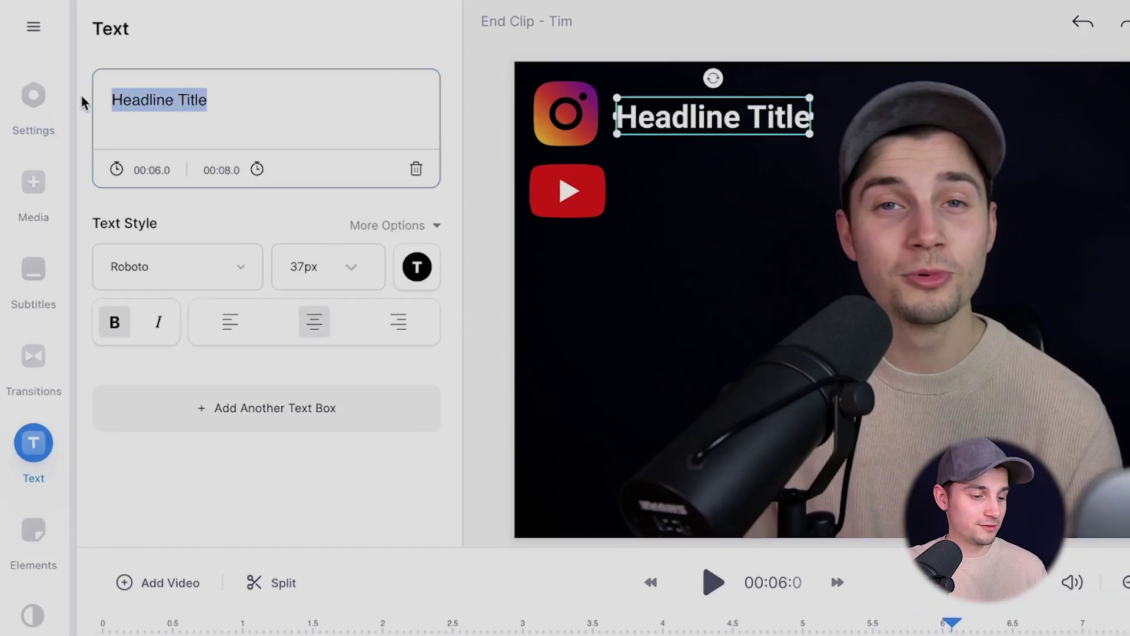
pyautogui.write('@veed')
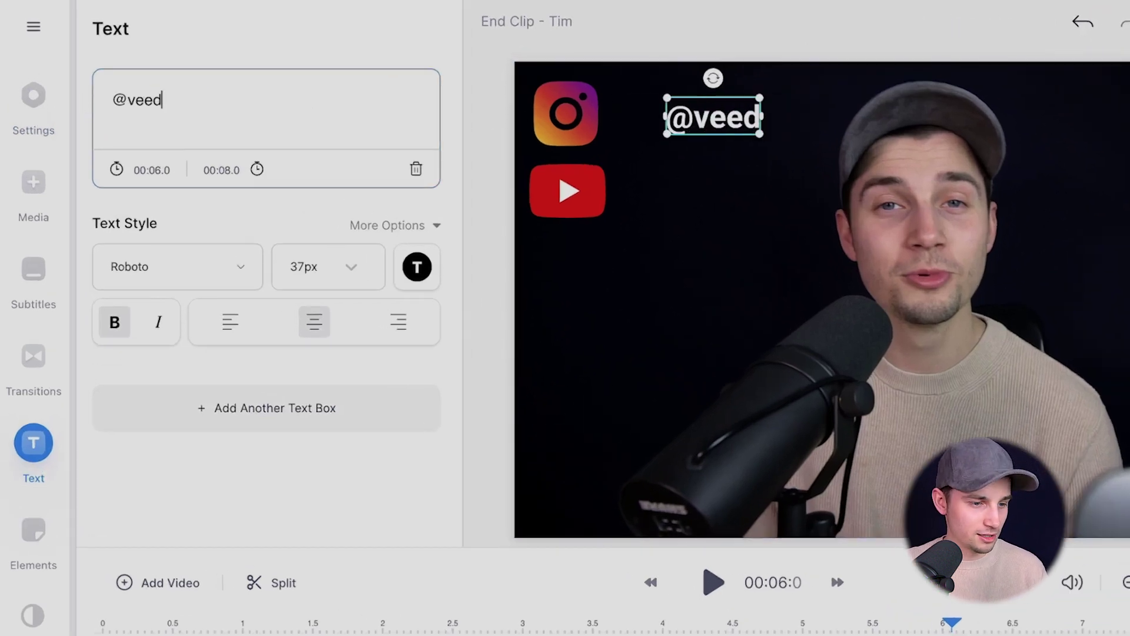
pyautogui.write('studio')
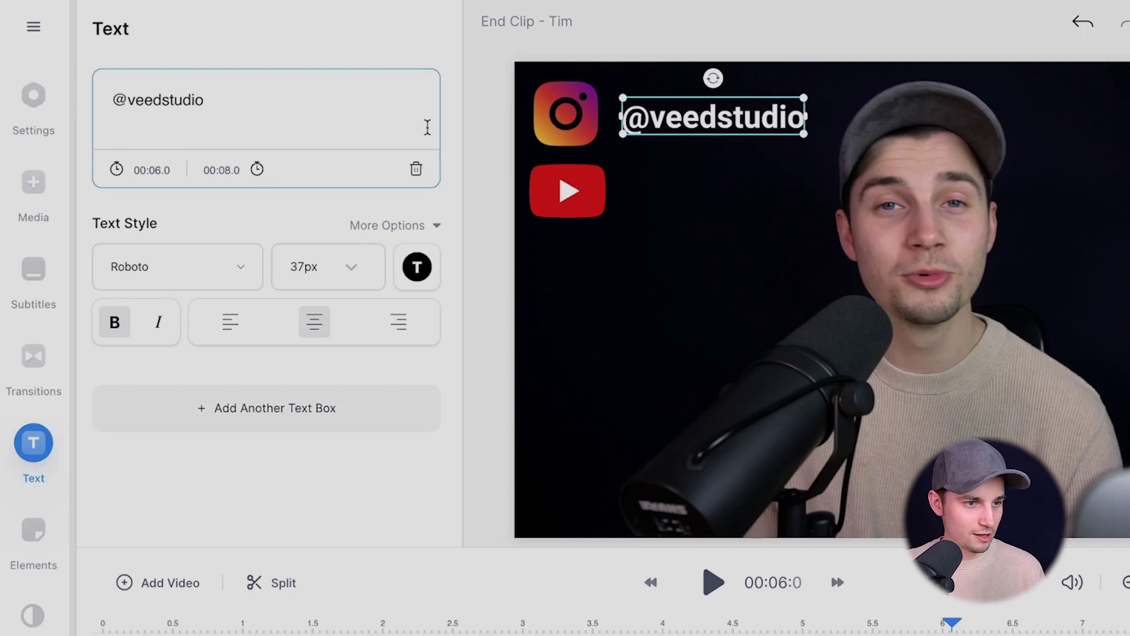
pyautogui.click(823, 172)
pyautogui.click(780, 124)
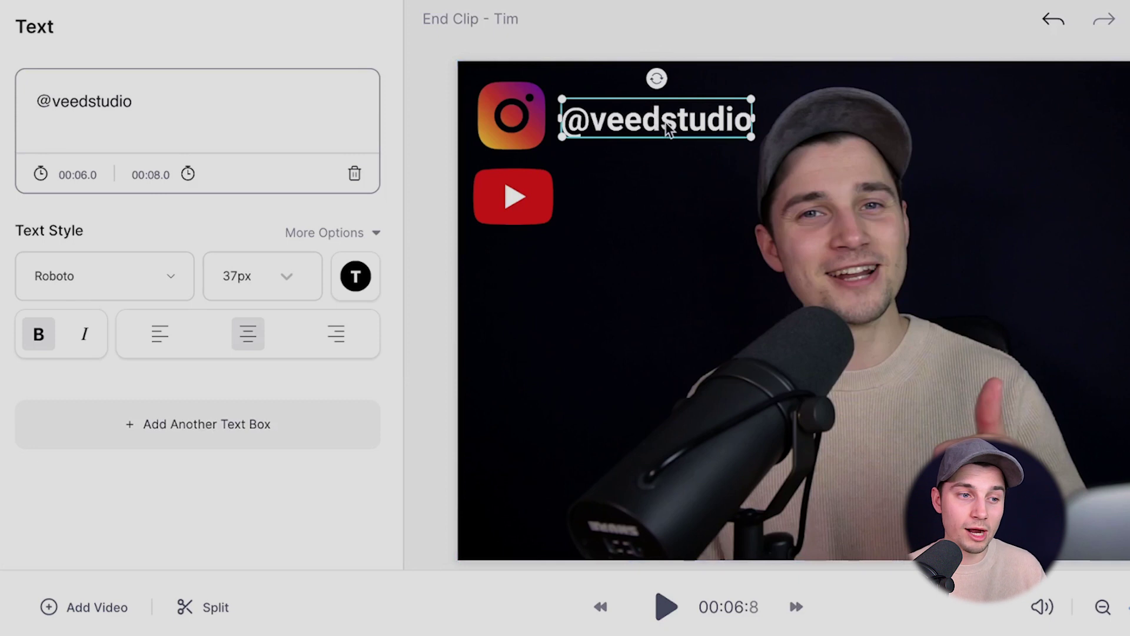
pyautogui.rightClick(667, 125)
pyautogui.click(728, 143)
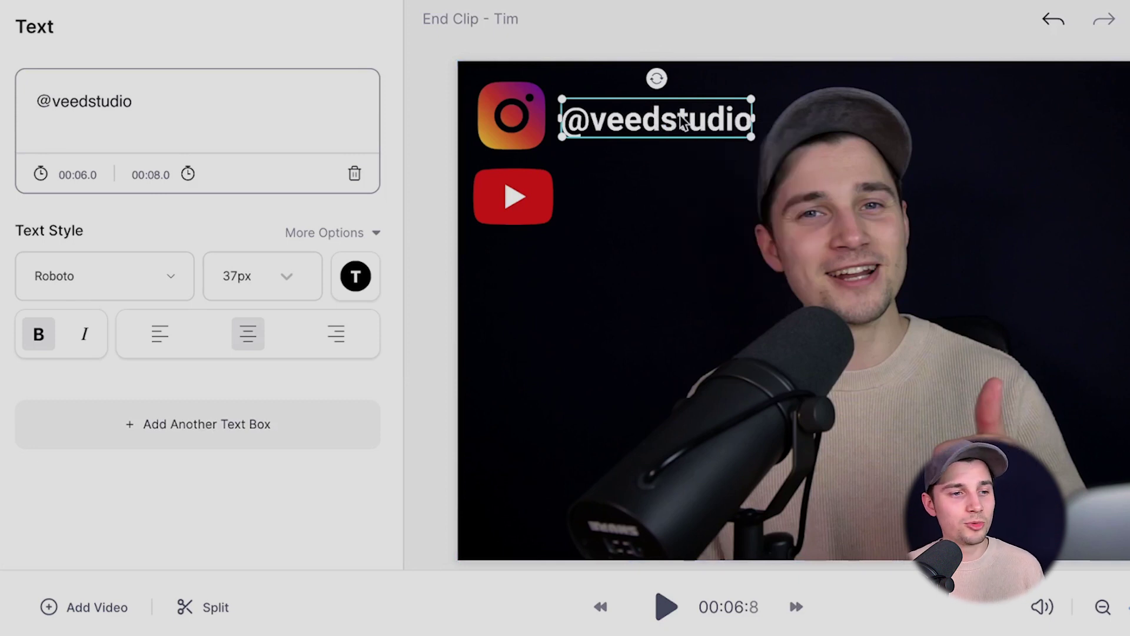
pyautogui.rightClick(681, 122)
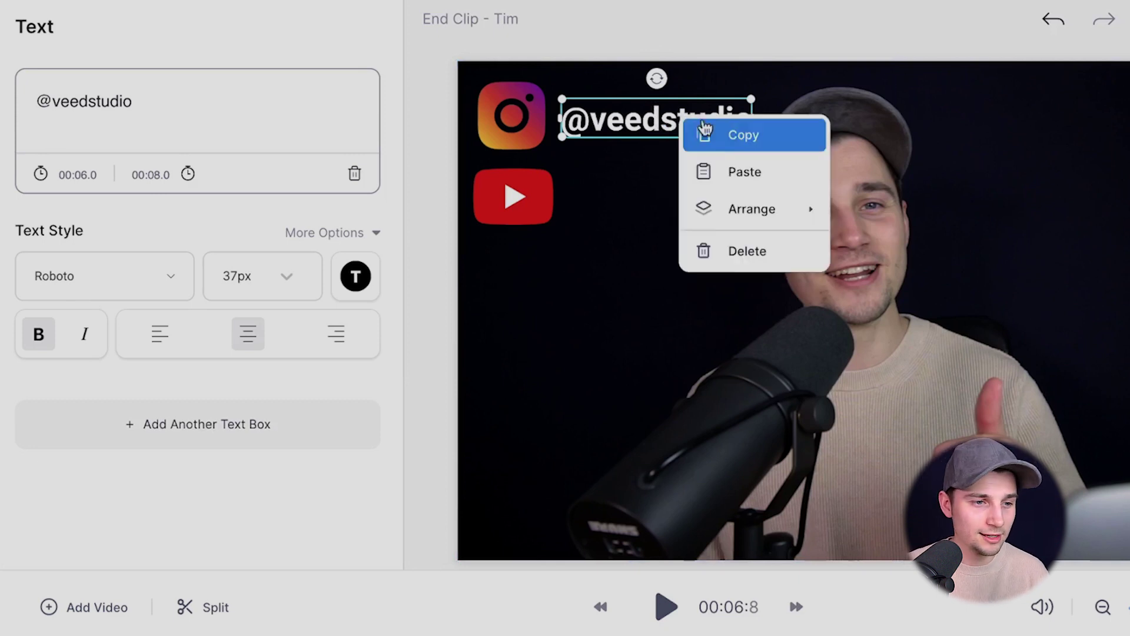
pyautogui.click(731, 171)
pyautogui.moveTo(727, 132); pyautogui.dragTo(723, 217)
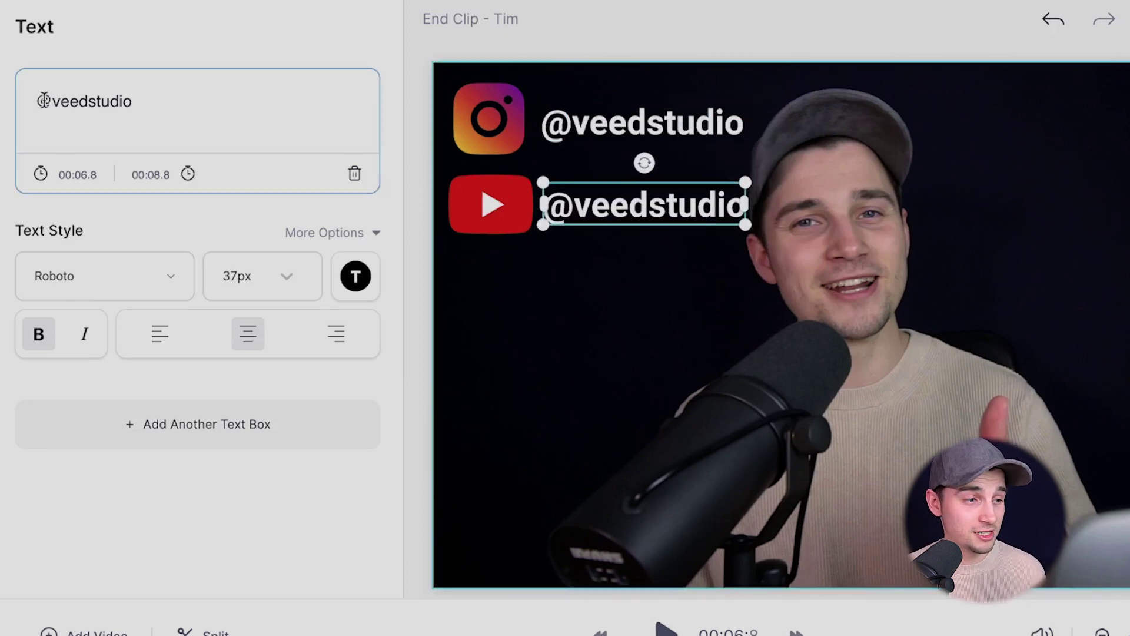
pyautogui.press('BackSpace')
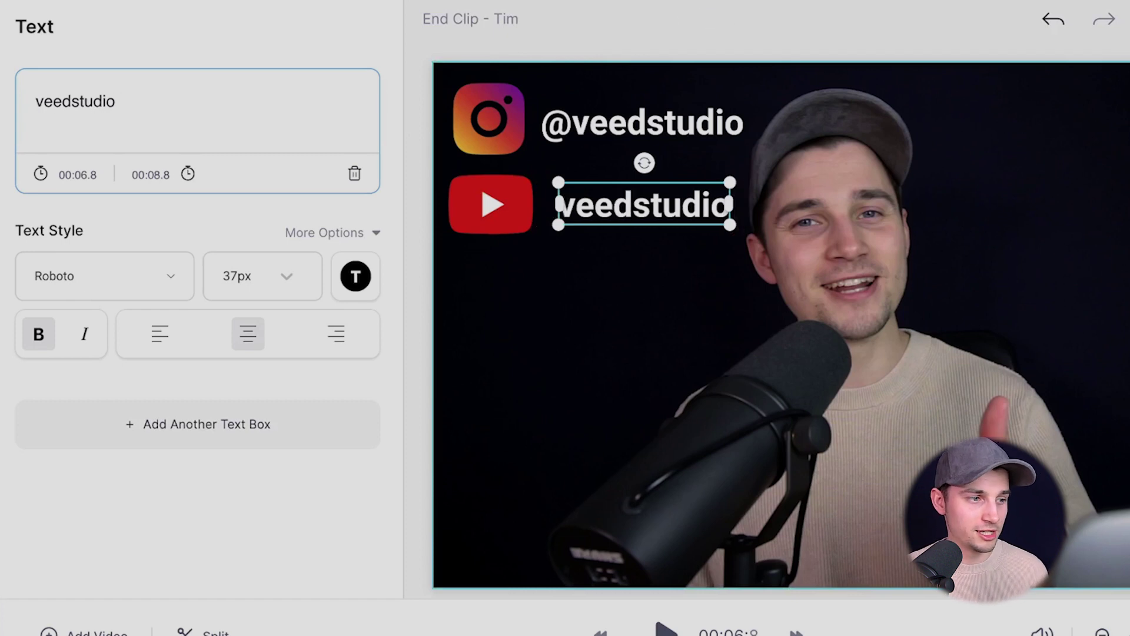
pyautogui.write('/')
# Step: Shrink both handles slightly, with /veedstudio at 31px aligned beside YouTube
pyautogui.click(724, 123)
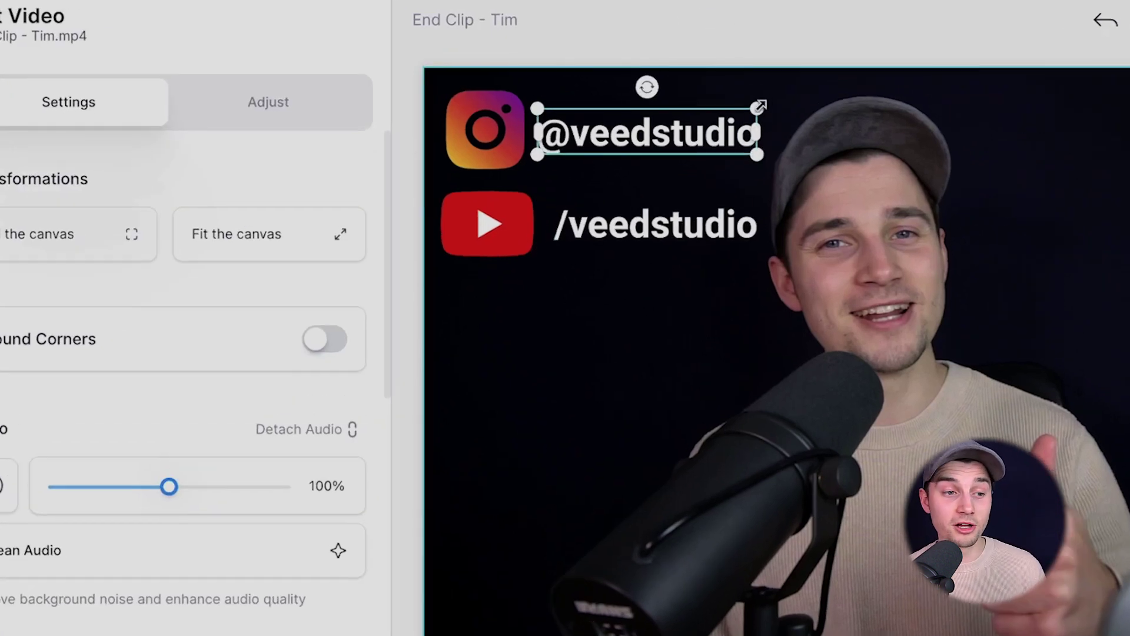
pyautogui.moveTo(759, 106); pyautogui.dragTo(716, 117)
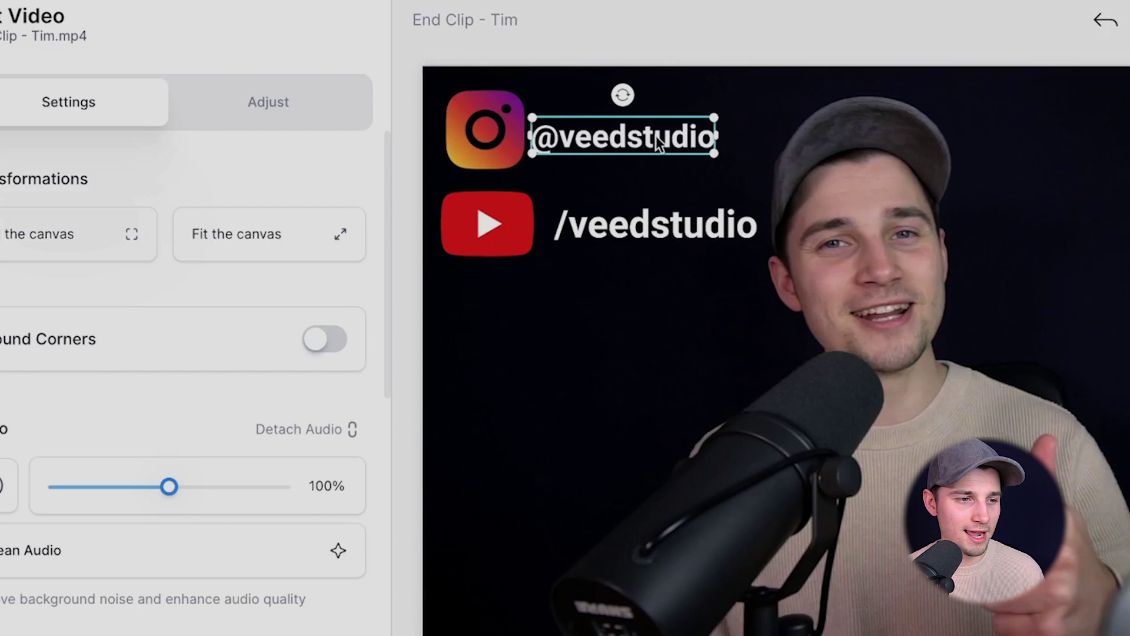
pyautogui.click(706, 211)
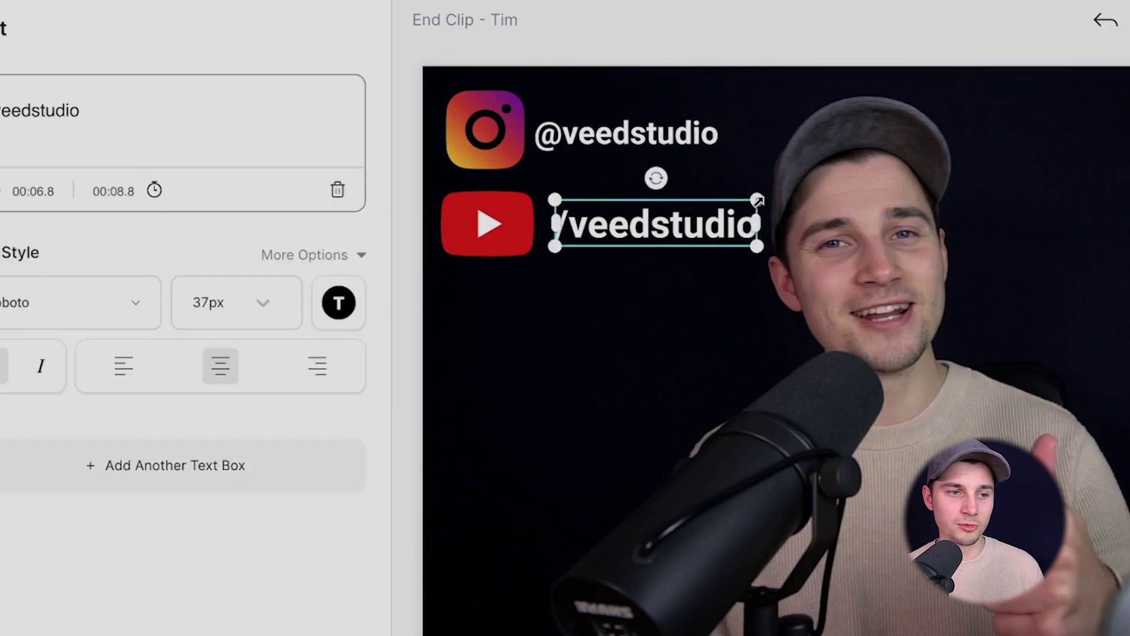
pyautogui.moveTo(759, 201); pyautogui.dragTo(657, 233)
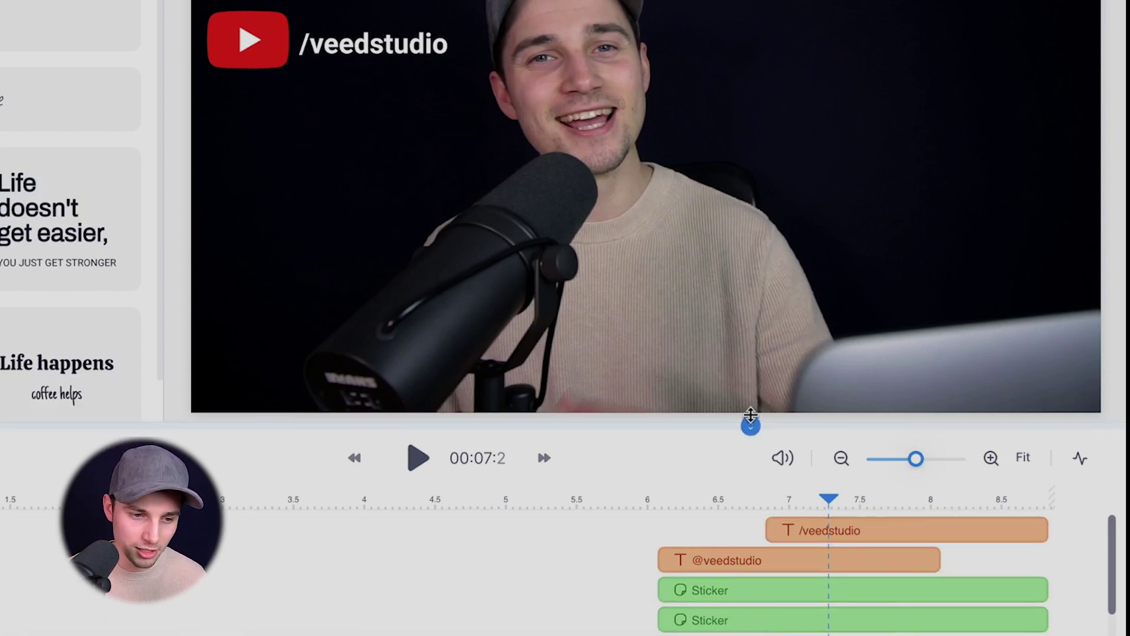
# Step: Enlarge the timeline, move the playhead to about 4 seconds, preview, and select the main video clip
pyautogui.moveTo(750, 415); pyautogui.dragTo(760, 348)
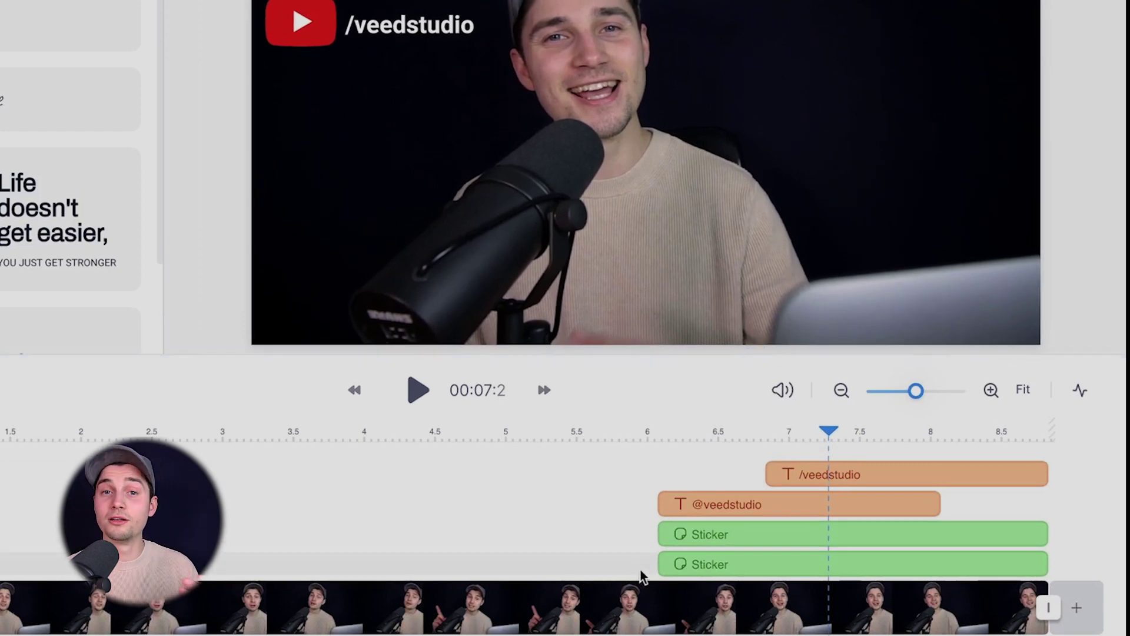
pyautogui.click(820, 433)
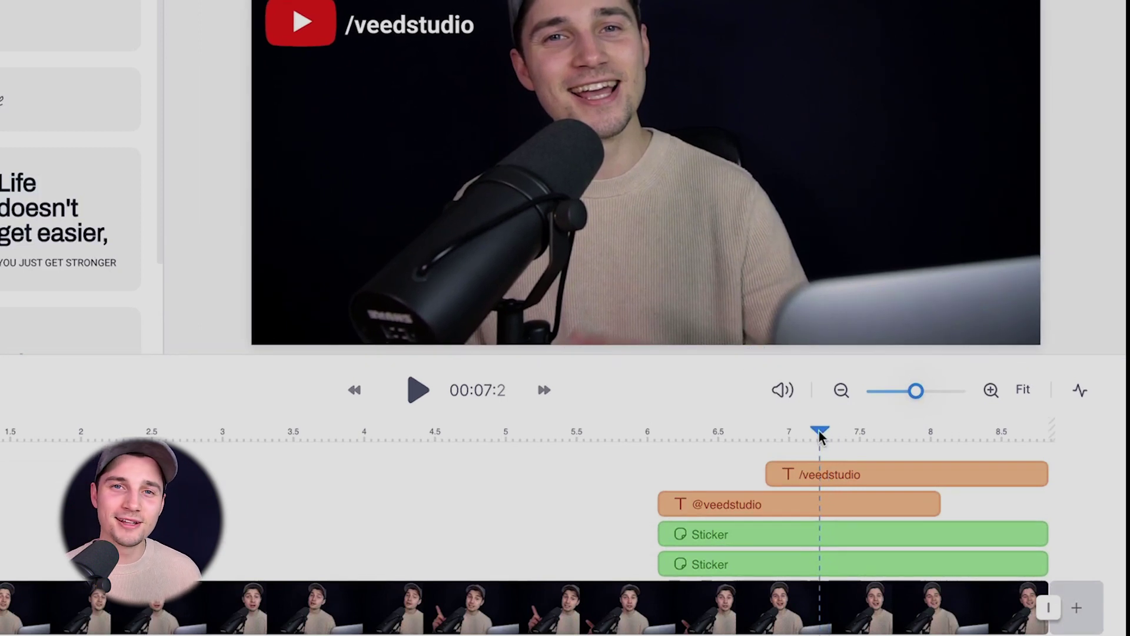
pyautogui.moveTo(820, 435); pyautogui.dragTo(275, 439)
pyautogui.press('space')
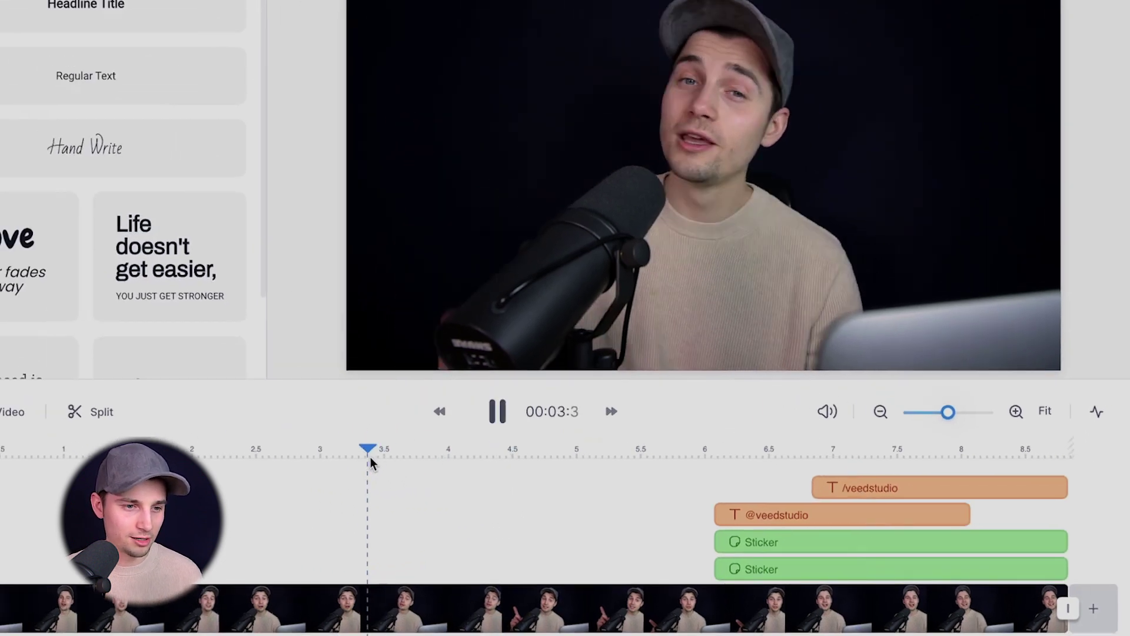
pyautogui.press('space')
pyautogui.press('space')
pyautogui.press('space')
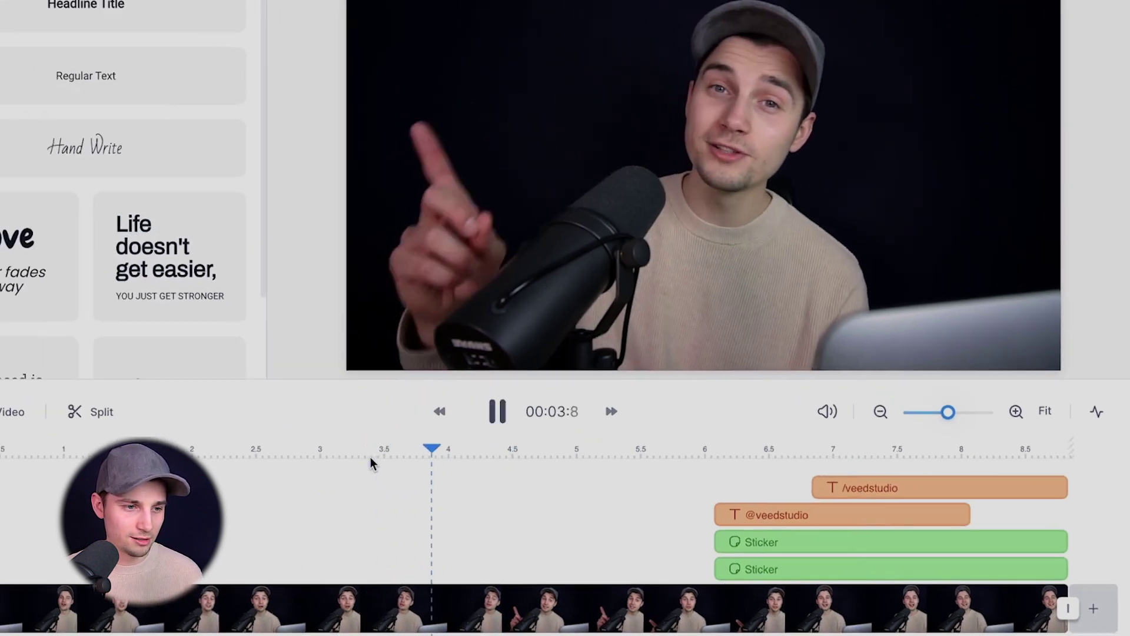
pyautogui.click(701, 485)
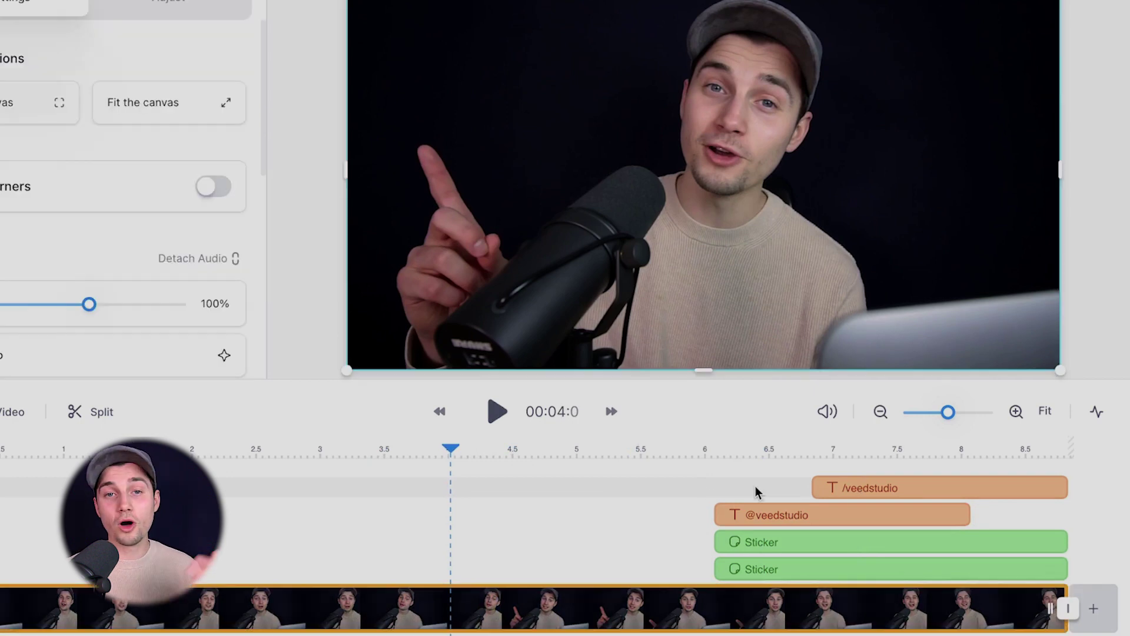
pyautogui.moveTo(814, 487); pyautogui.dragTo(449, 450)
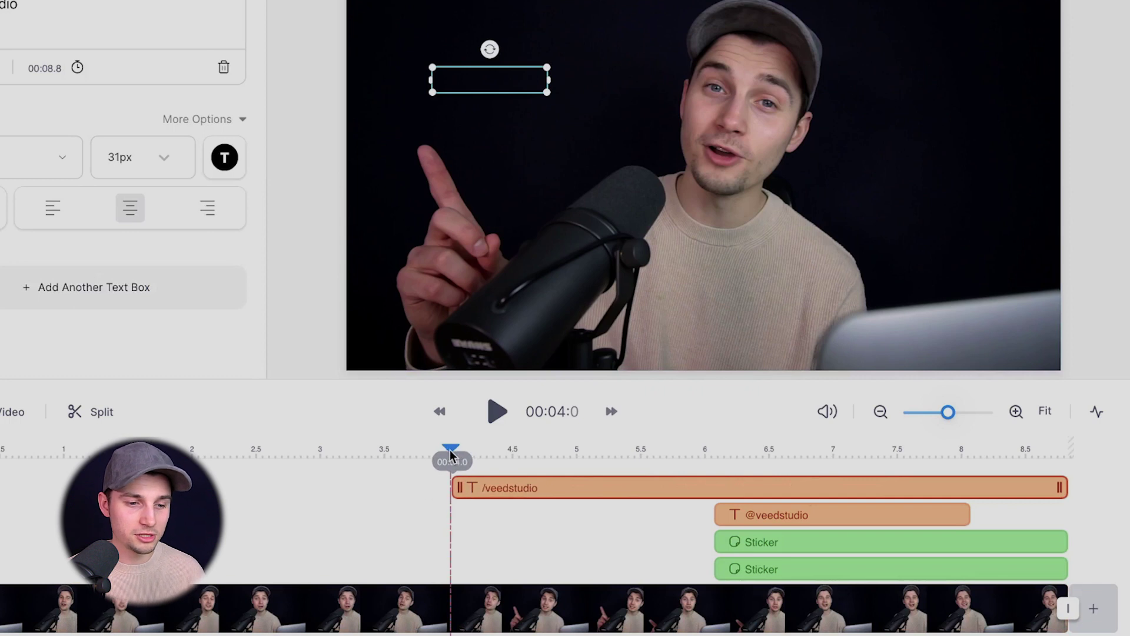
pyautogui.moveTo(677, 518); pyautogui.dragTo(787, 569)
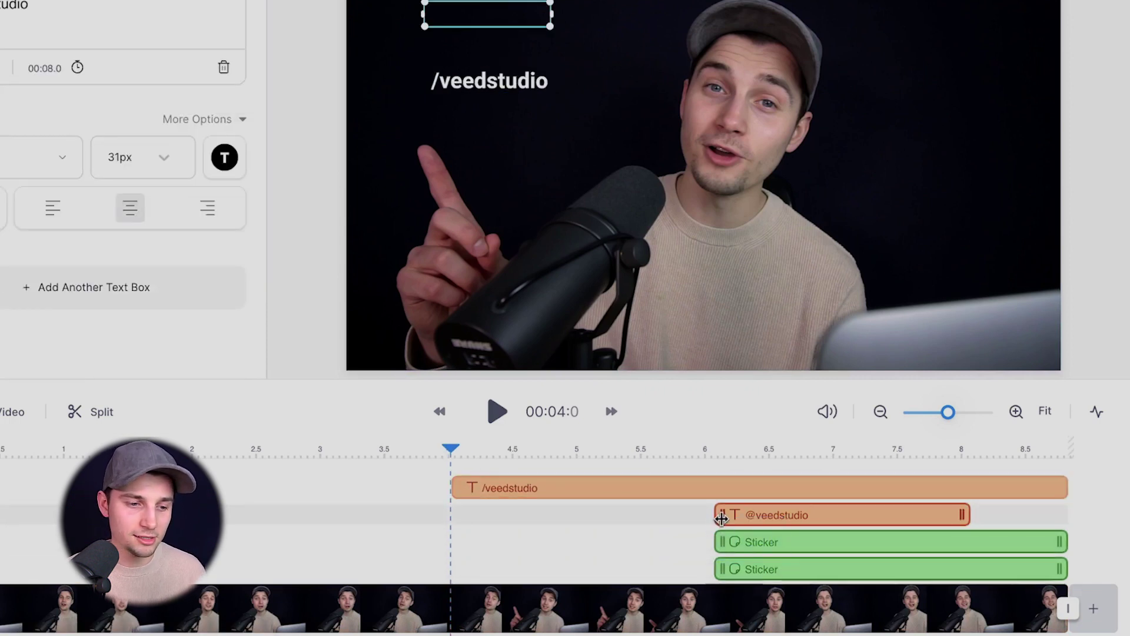
pyautogui.moveTo(722, 513); pyautogui.dragTo(456, 493)
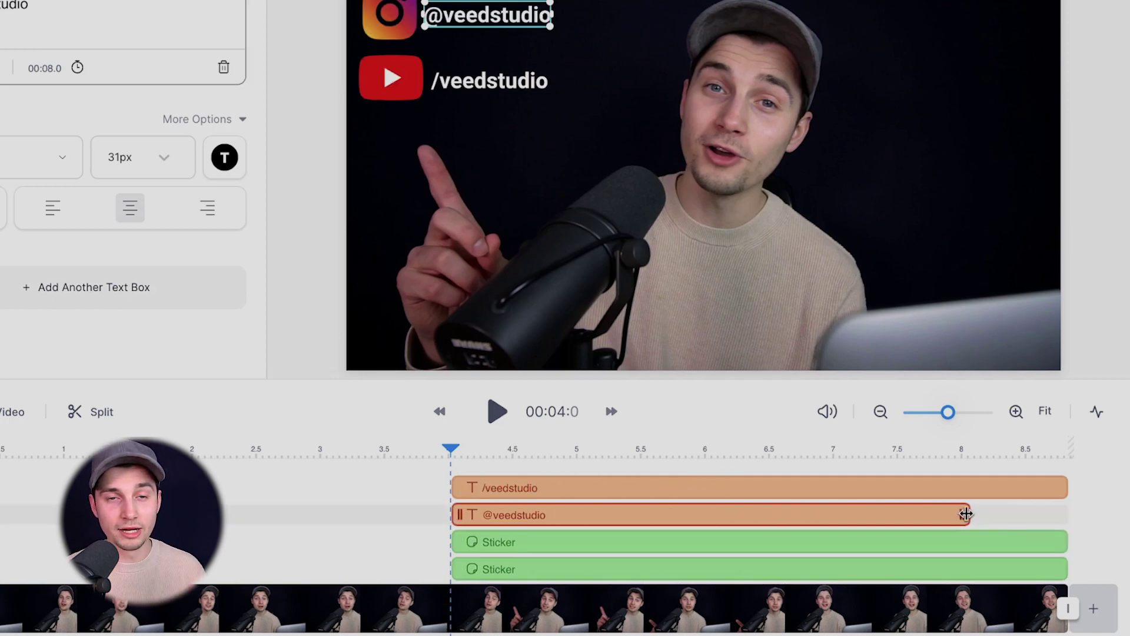
pyautogui.moveTo(961, 514); pyautogui.dragTo(1059, 514)
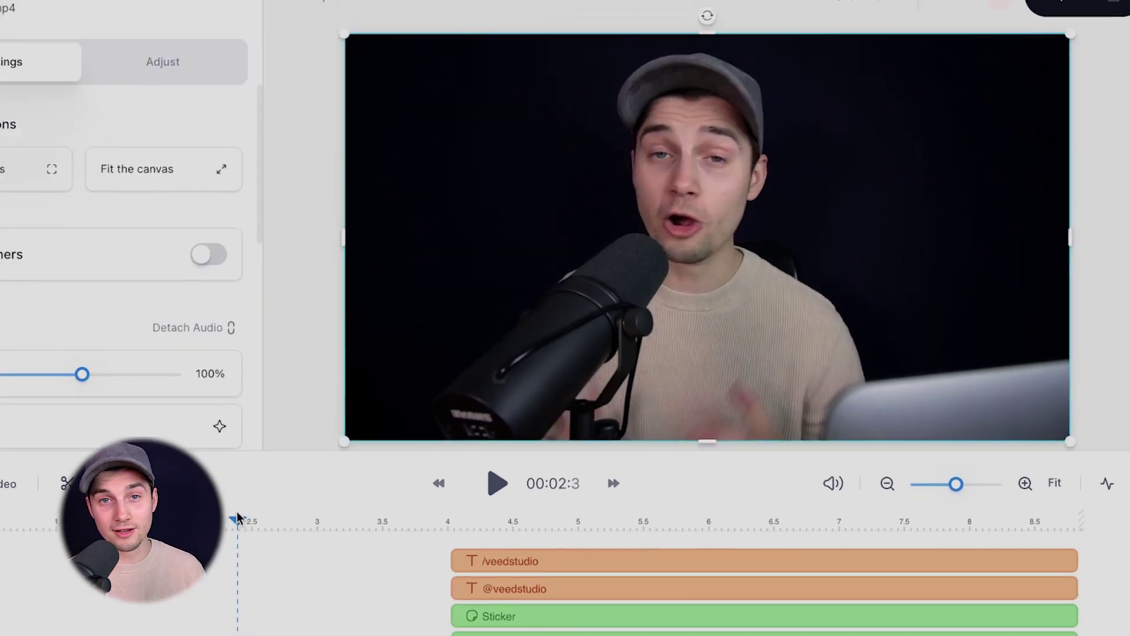
pyautogui.press('space')
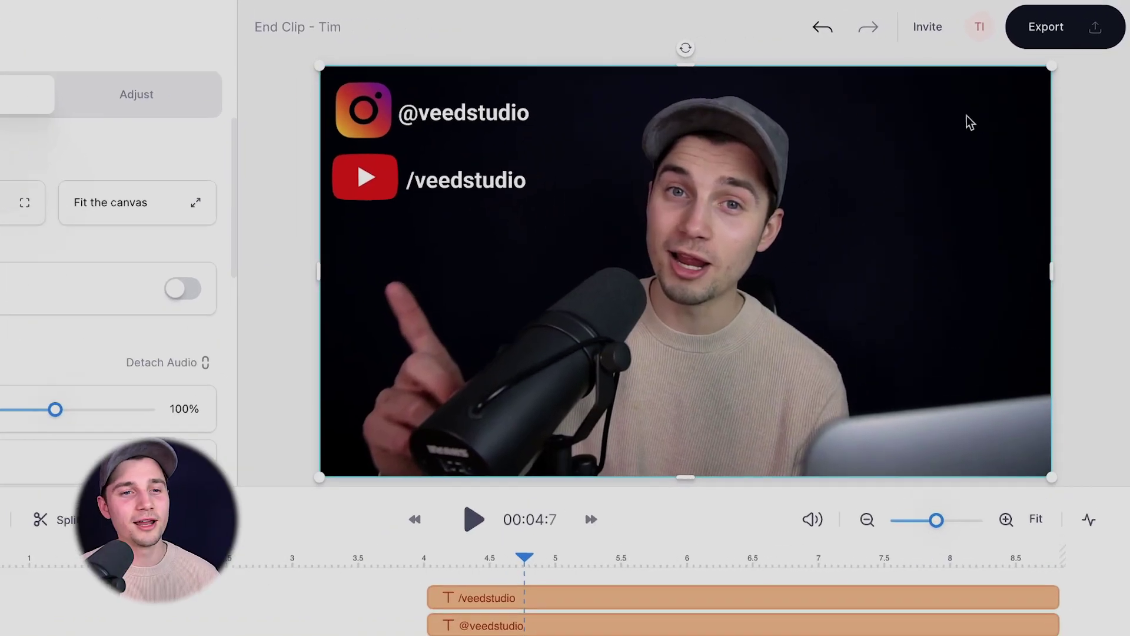
# Step: Export the video with the HD preset and play it back from where the handles appear
pyautogui.click(1046, 29)
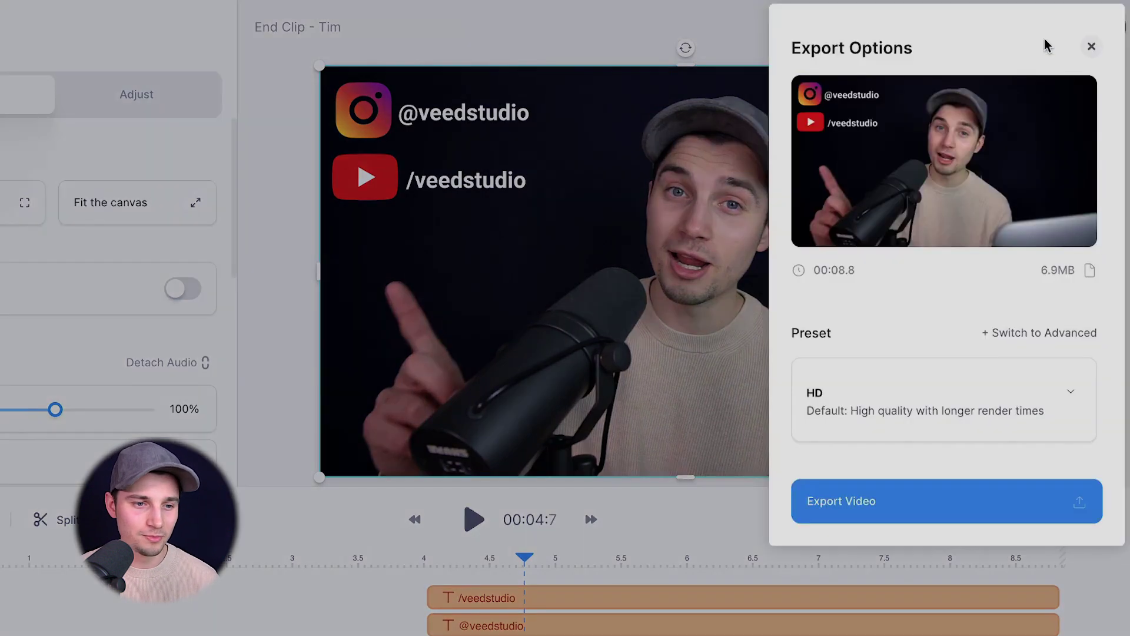
pyautogui.scroll(-3, 921, 465)
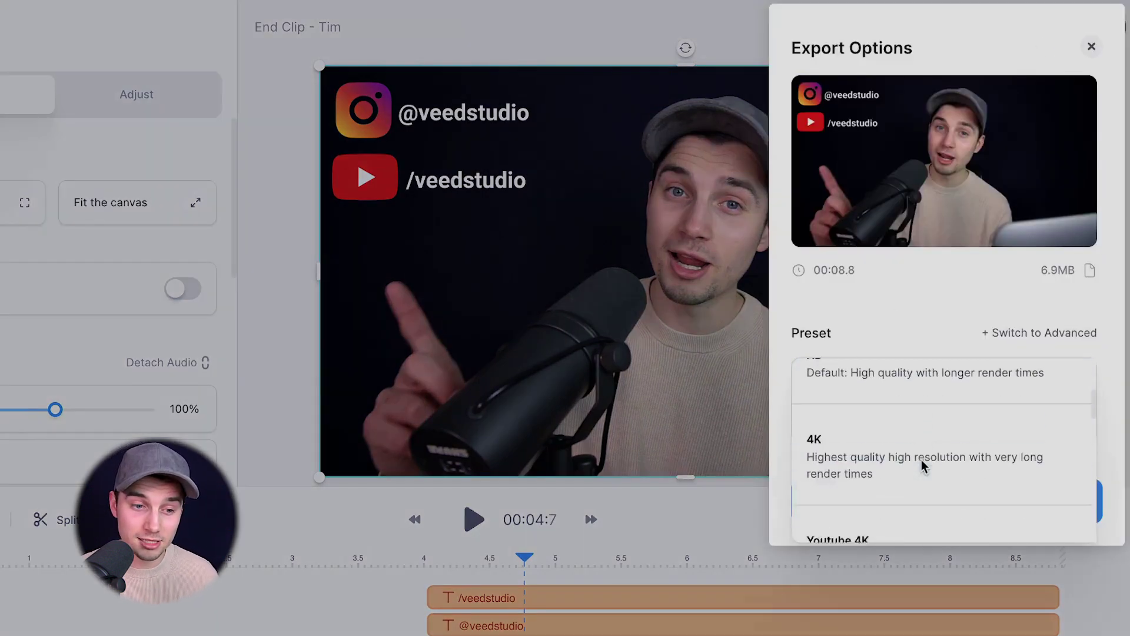
pyautogui.scroll(2, 920, 465)
pyautogui.click(886, 511)
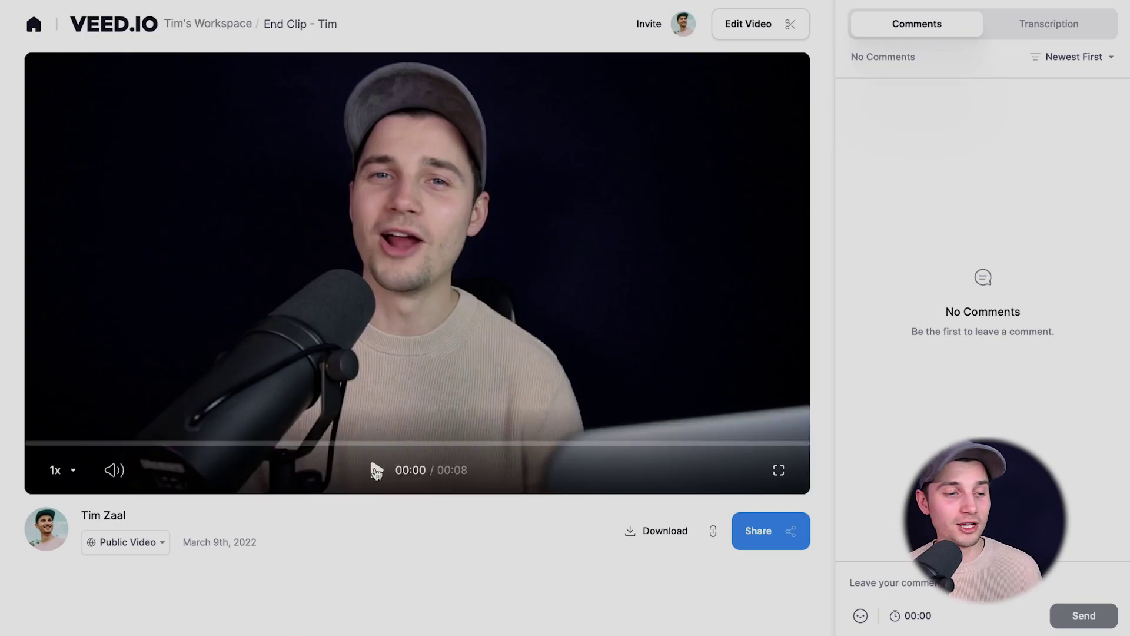
pyautogui.click(377, 471)
pyautogui.click(353, 443)
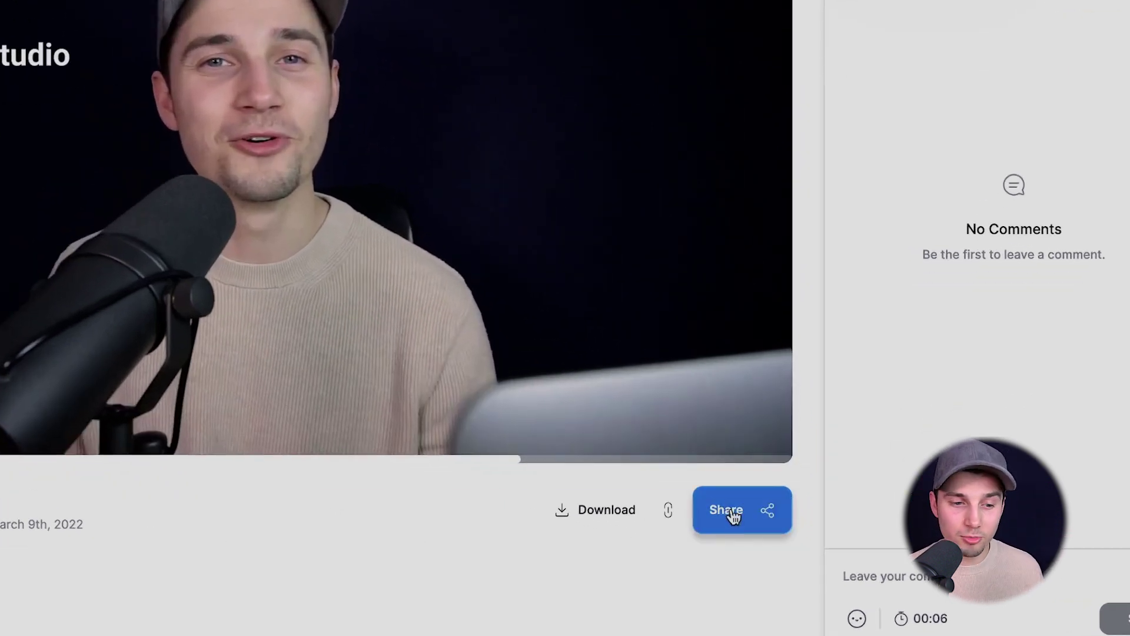
pyautogui.click(759, 531)
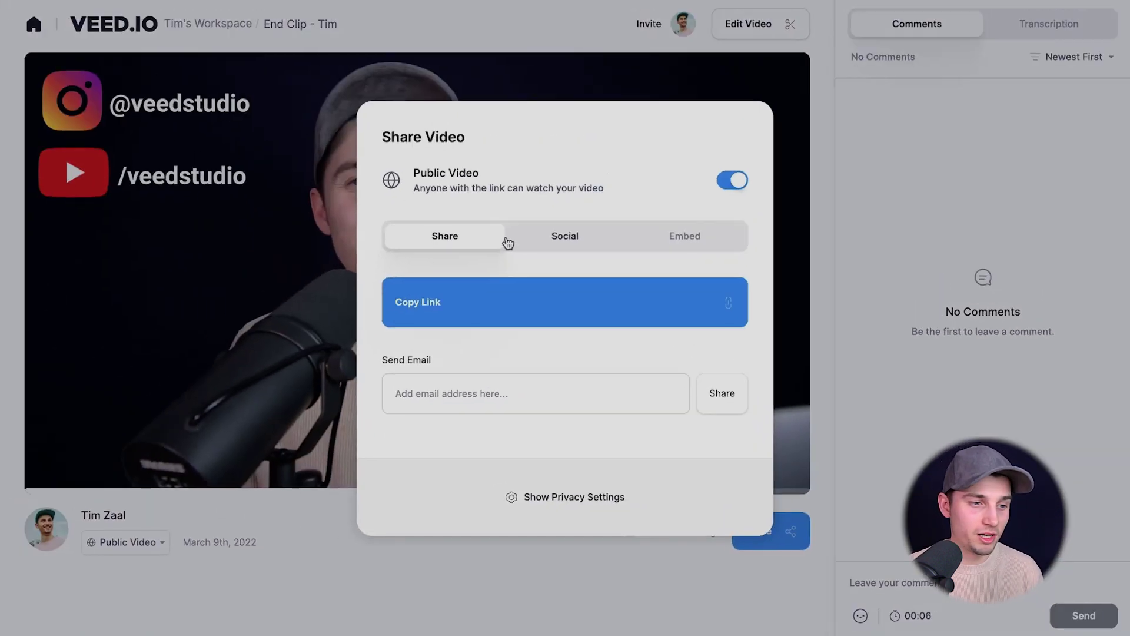
pyautogui.click(542, 238)
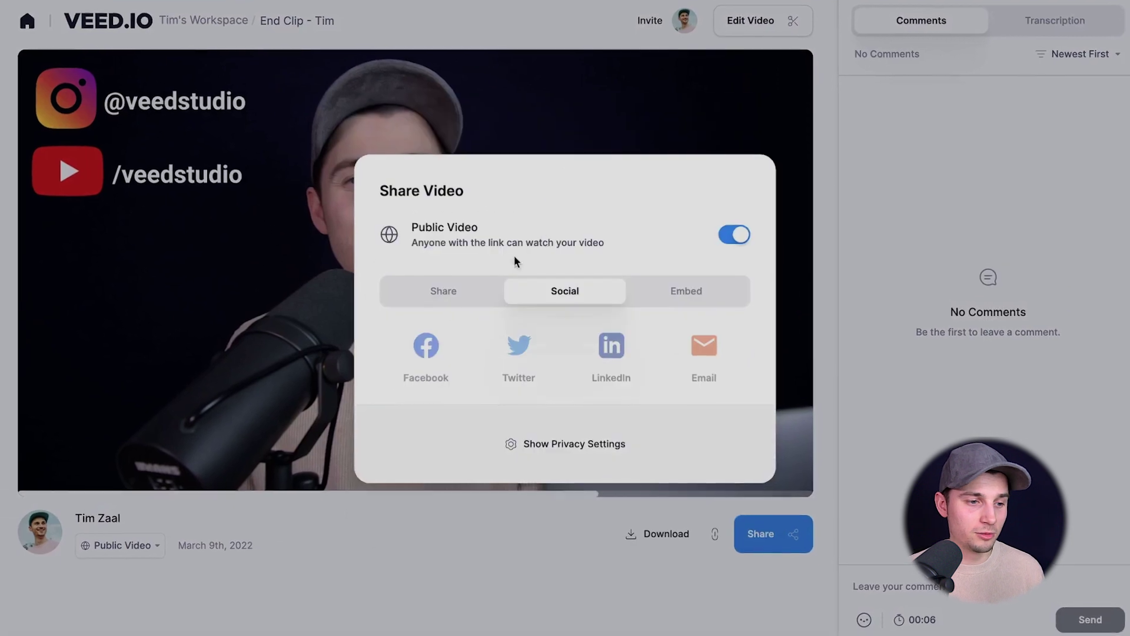
pyautogui.click(704, 307)
pyautogui.click(472, 573)
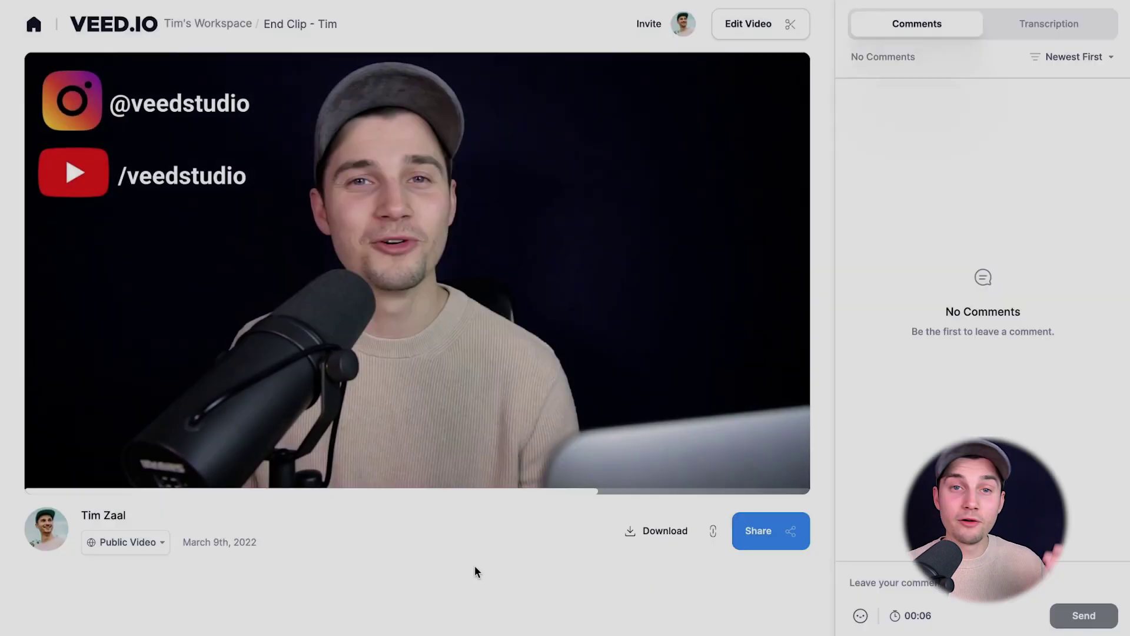